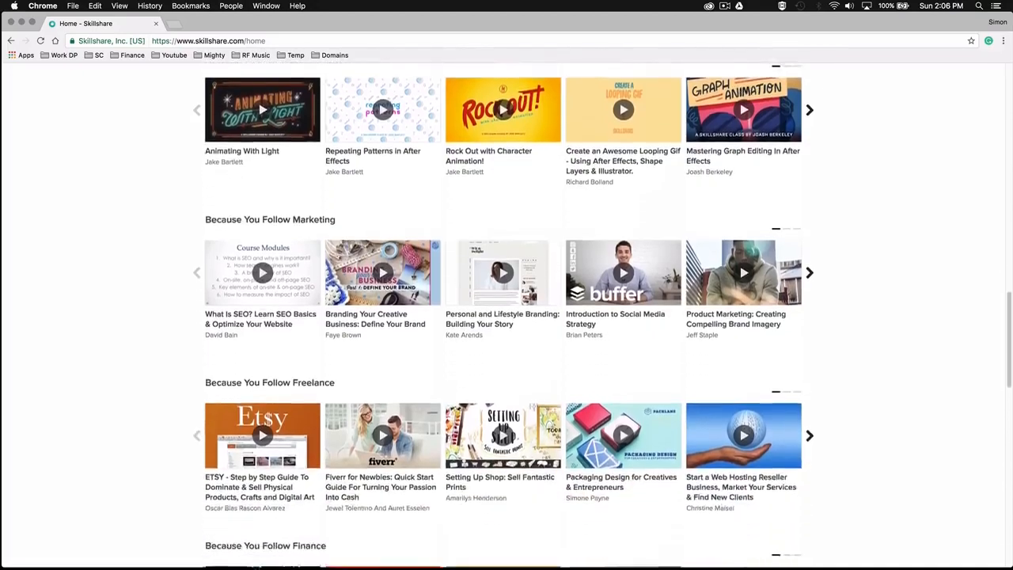
Browse Skillshare's recommended classes, the class categories, the Customizing Type with Draplin class and the search results for illustrator.
scroll(507, 316, down, 5)
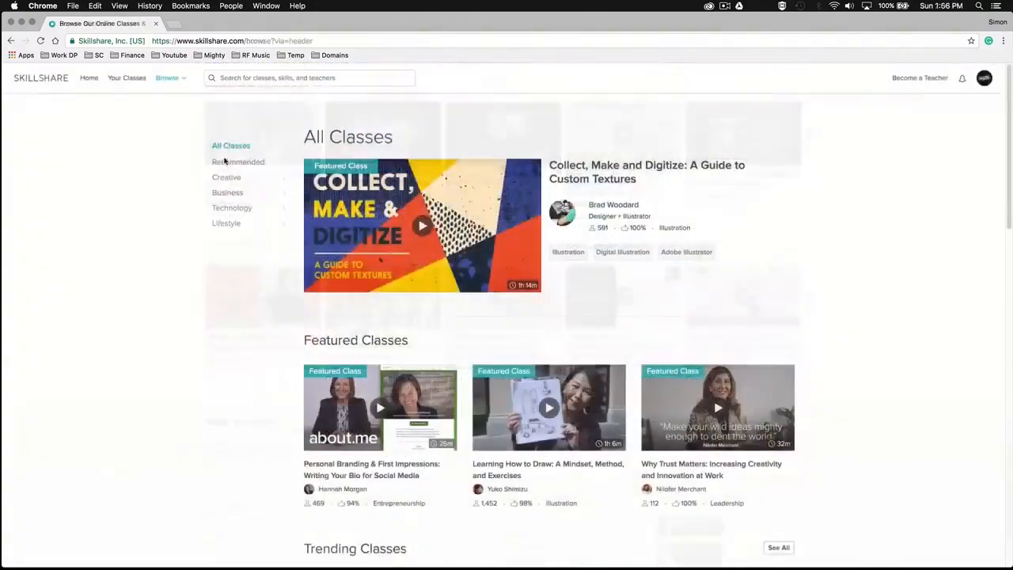
mouse_move(229, 192)
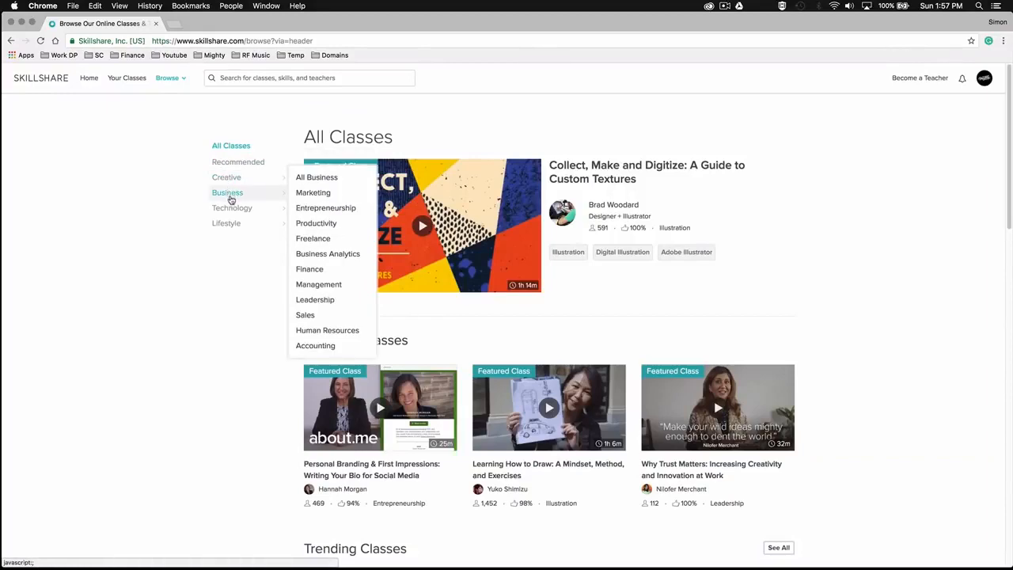
mouse_move(232, 224)
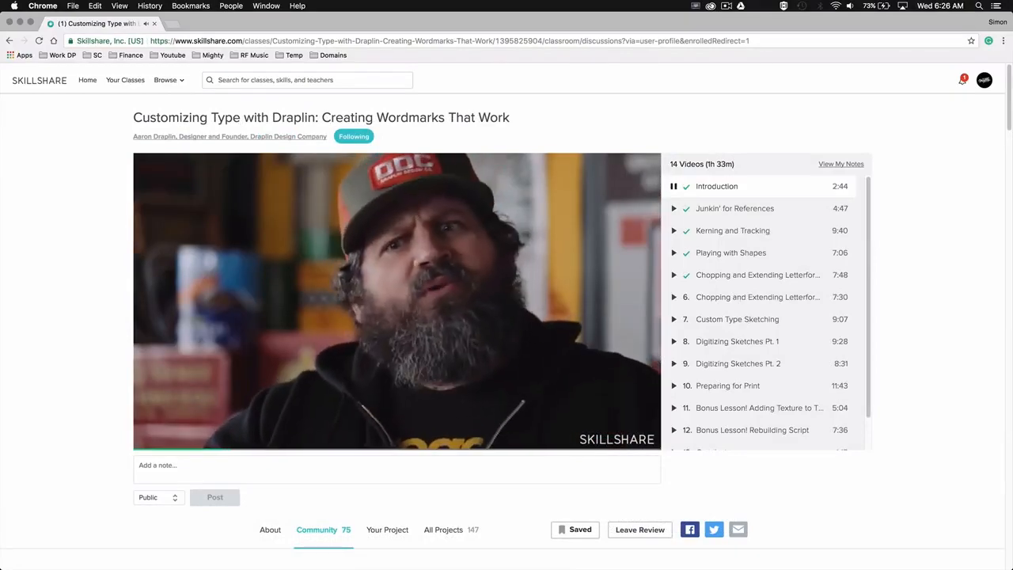
scroll(506, 333, down, 10)
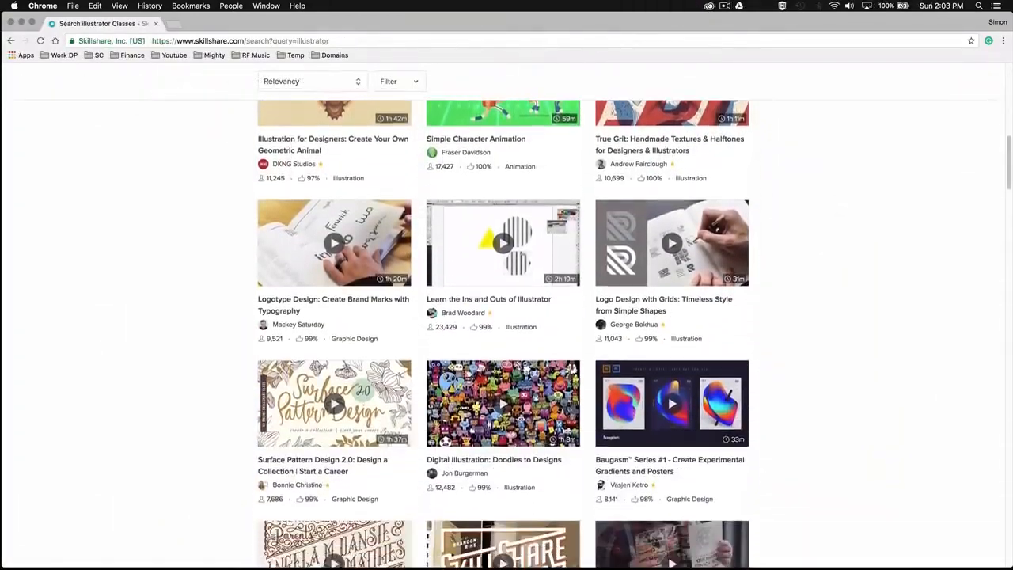
scroll(507, 332, down, 6)
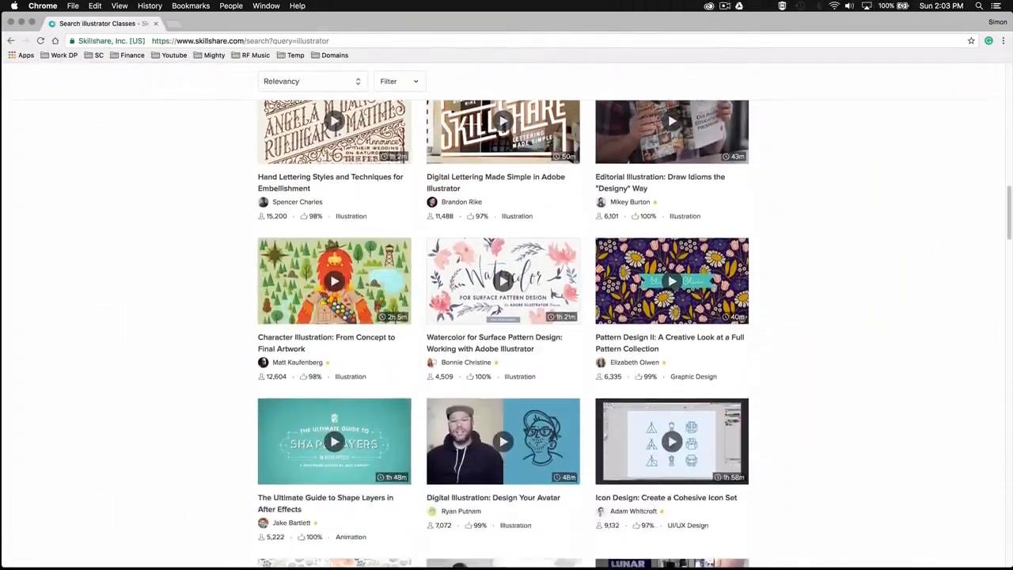
scroll(507, 333, down, 6)
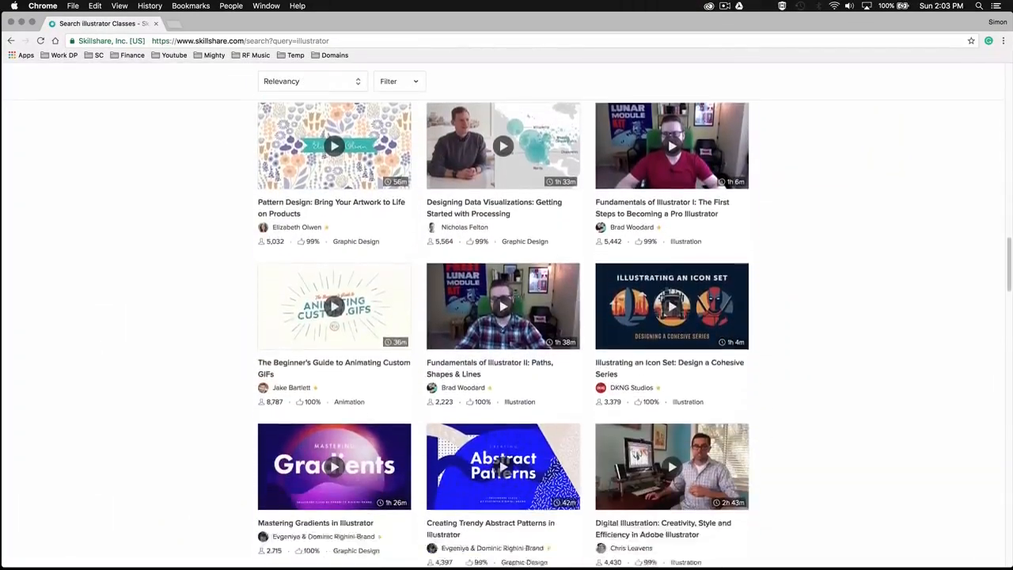
scroll(502, 355, down, 6)
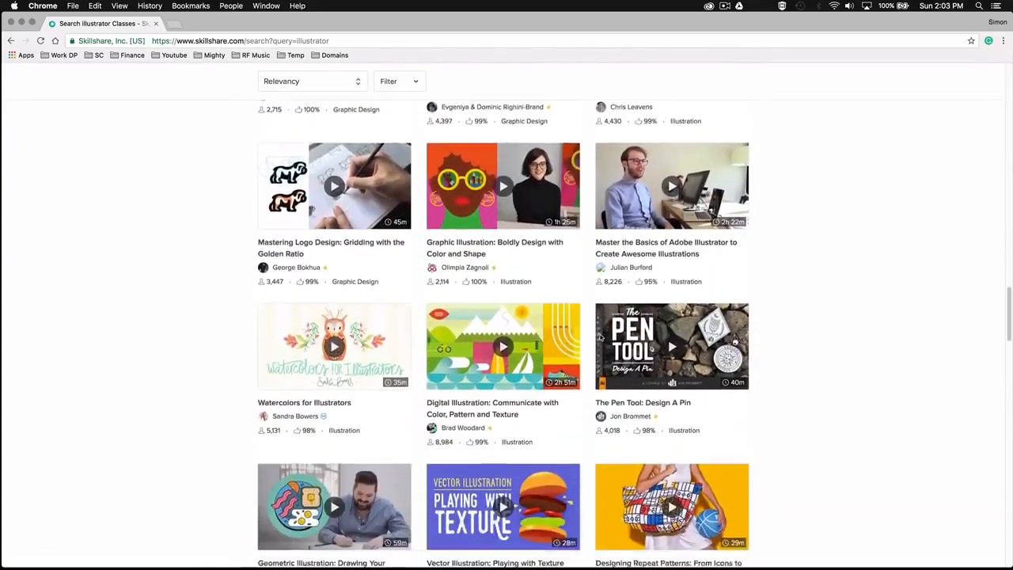
scroll(598, 221, down, 6)
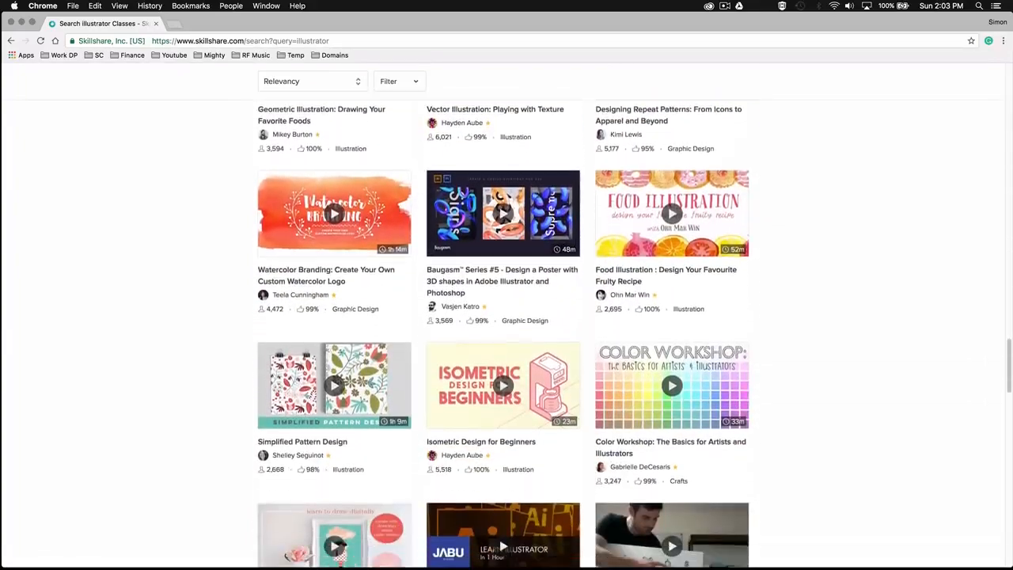
scroll(507, 332, down, 3)
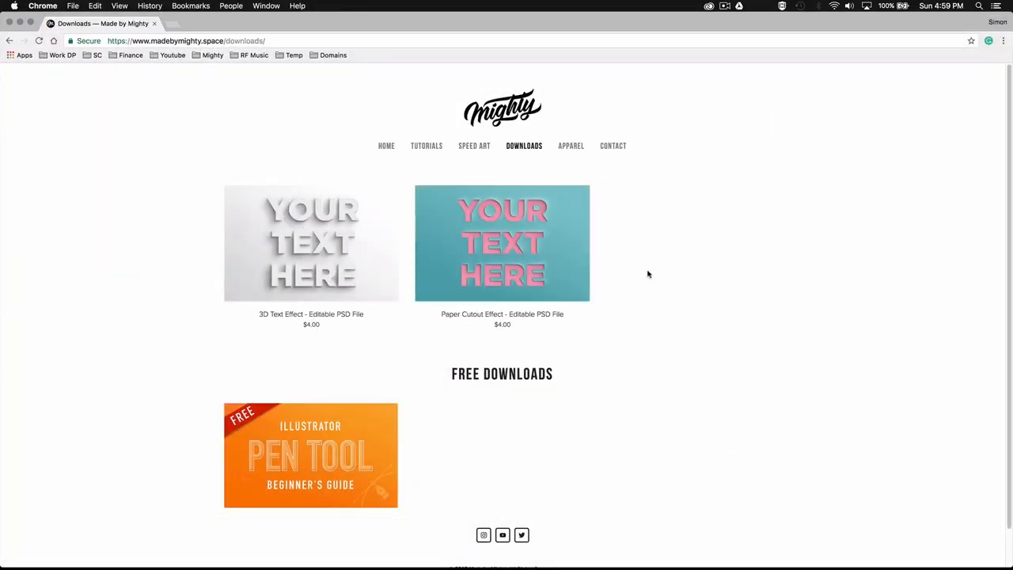
Open the free Illustrator Pen Tool Beginner's Guide from the Made by Mighty downloads page.
click(360, 427)
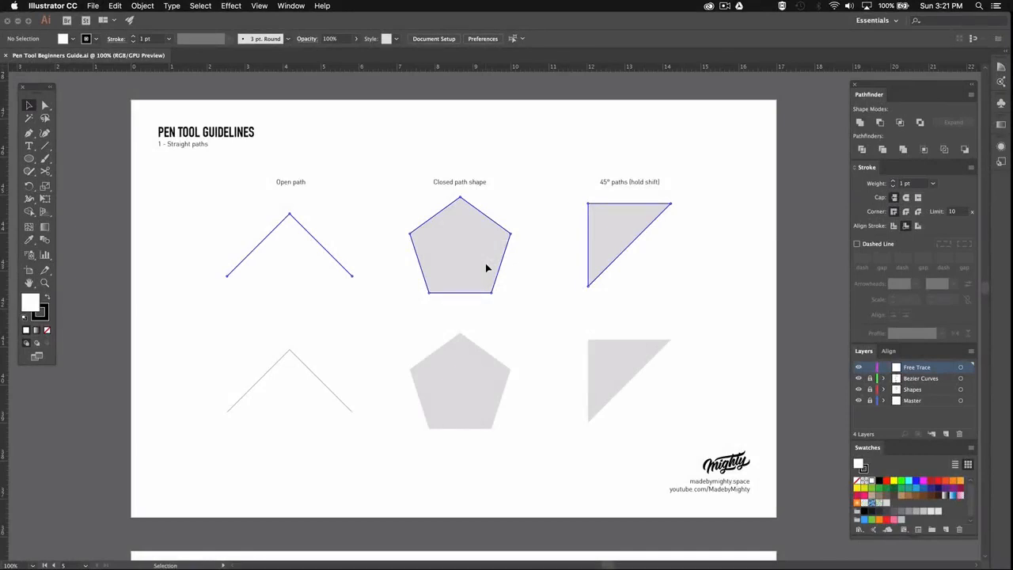
In Illustrator, activate the Pen tool in the Pen Tool Beginners Guide document with no fill and a magenta stroke.
super+click(335, 248)
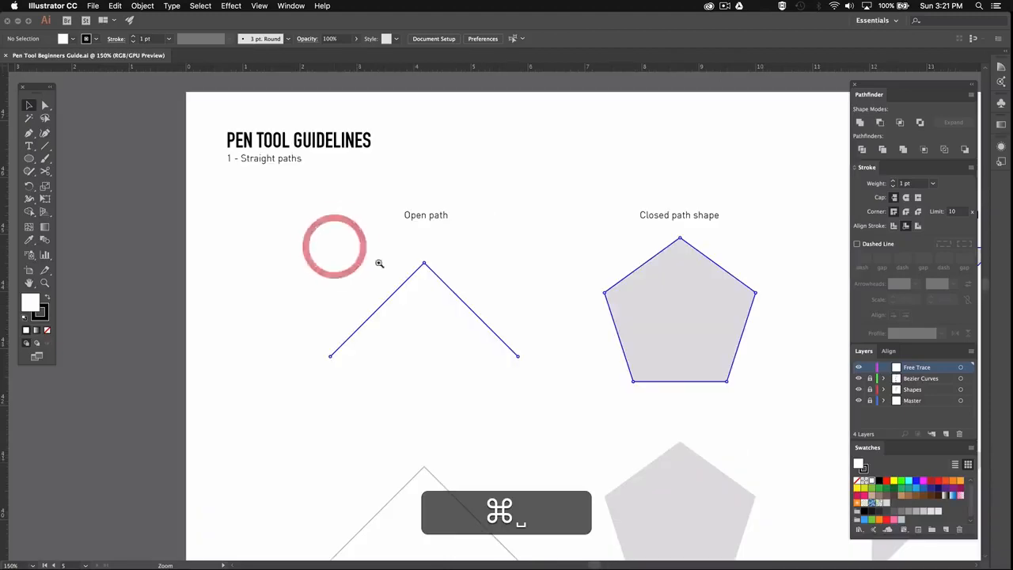
drag(441, 278, 468, 253)
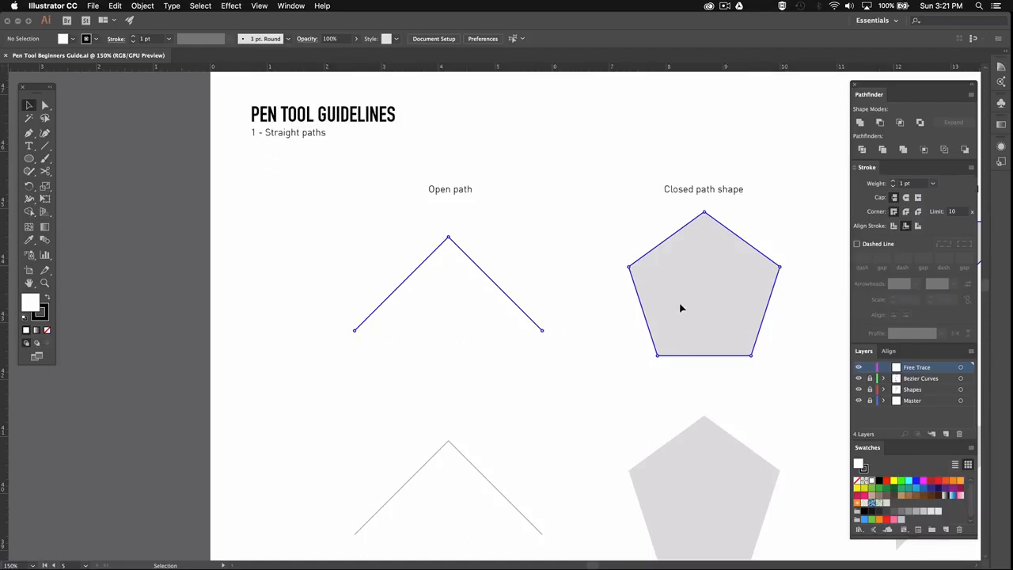
key(space)
drag(600, 393, 588, 271)
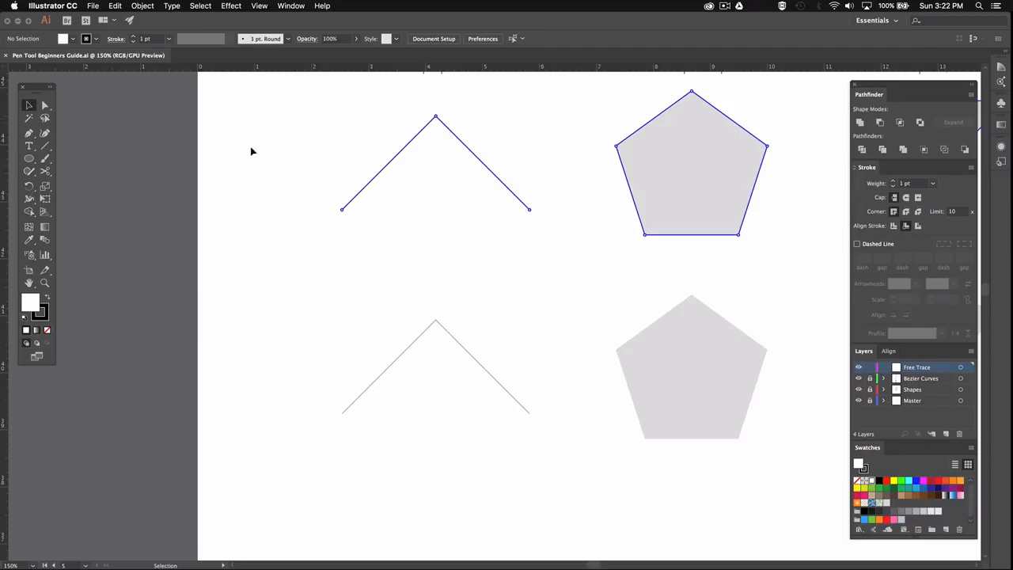
click(29, 133)
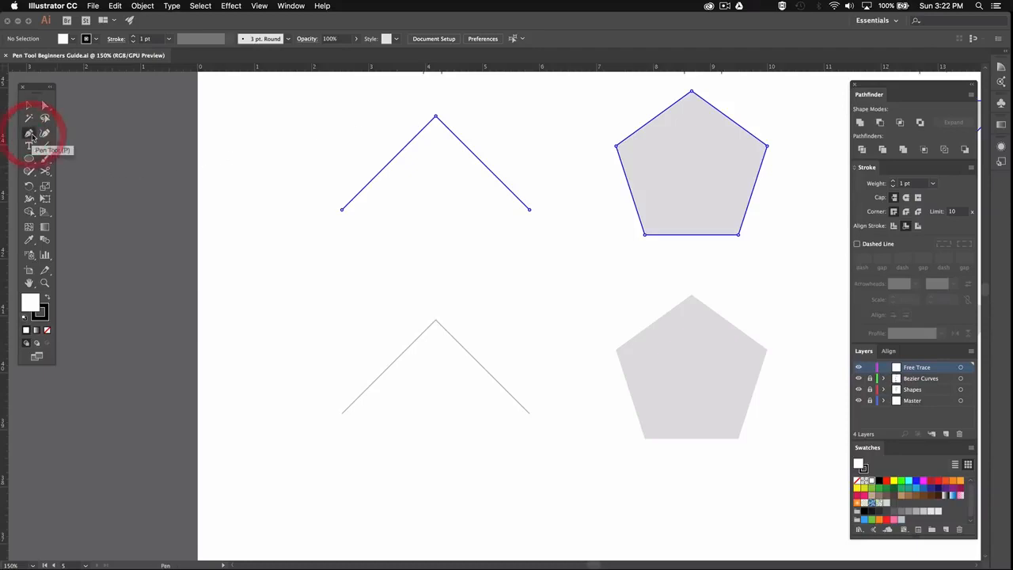
click(47, 331)
click(41, 314)
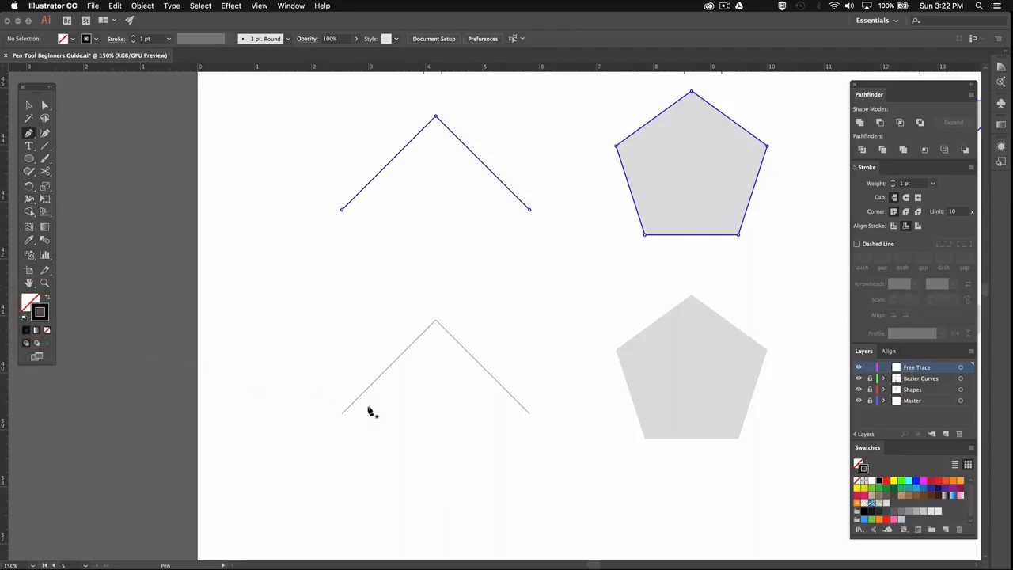
click(923, 481)
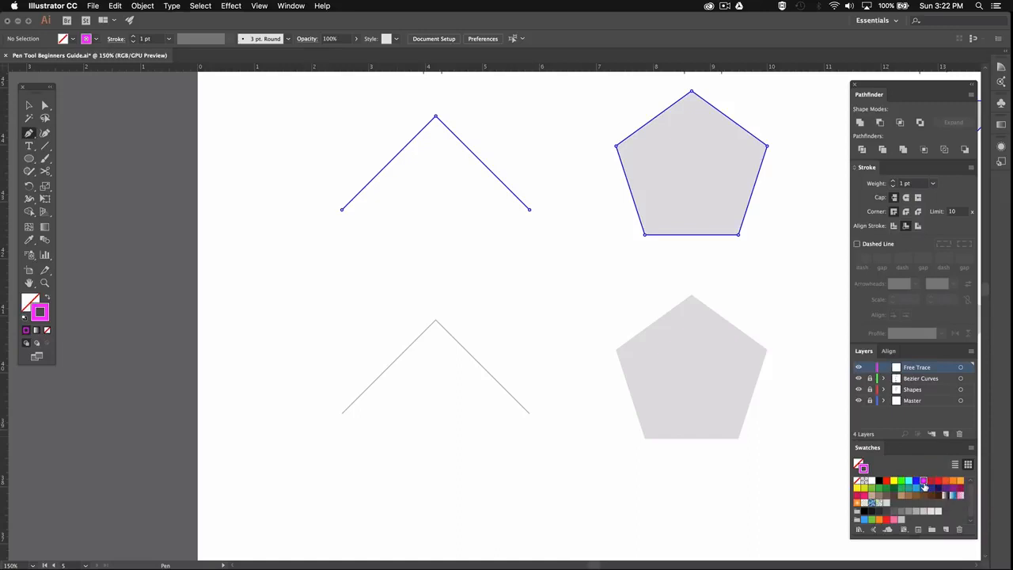
Trace the lower open path template with the Pen tool using three anchor points, and end the path without closing it.
key(super+equal)
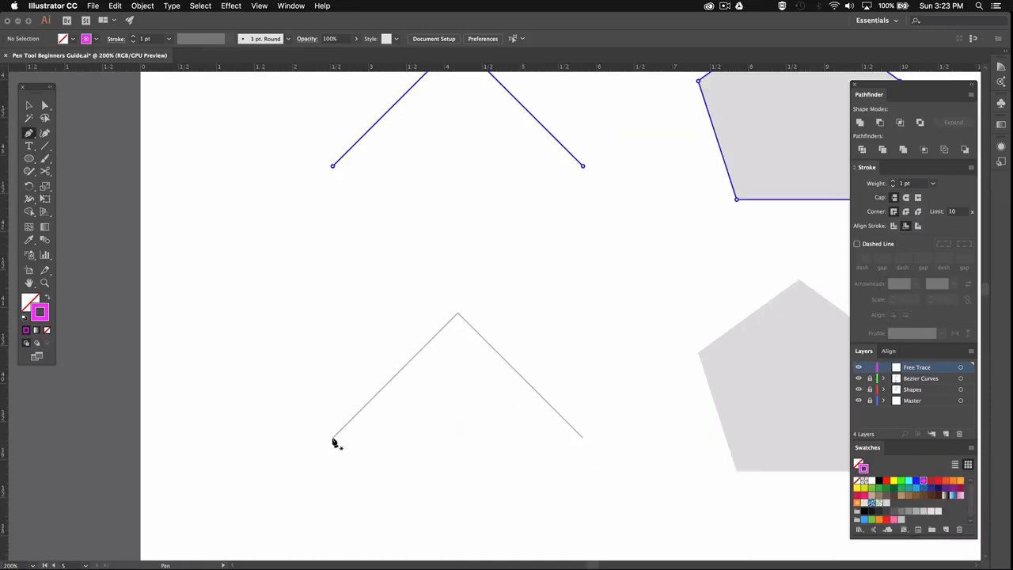
click(332, 439)
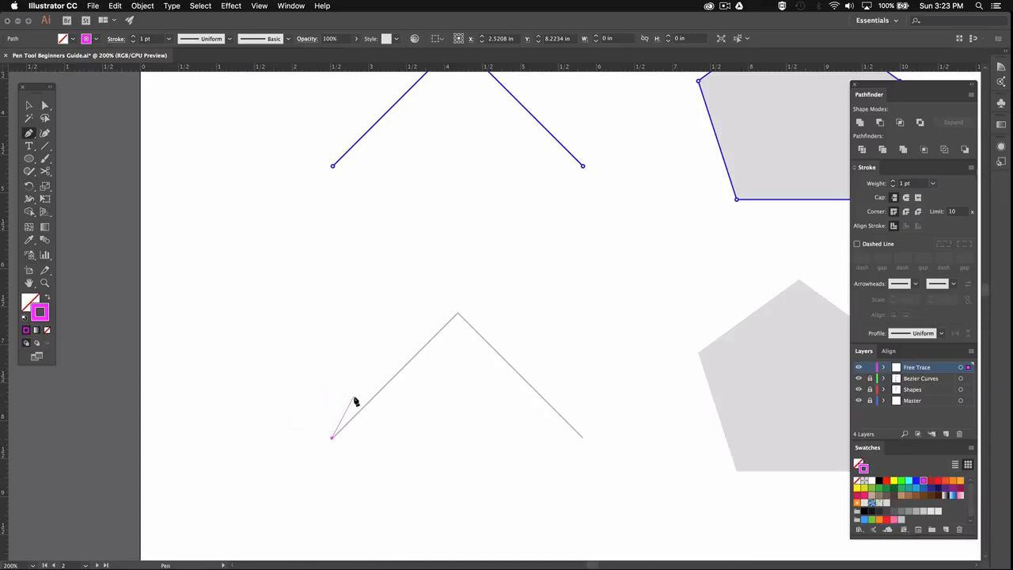
click(457, 314)
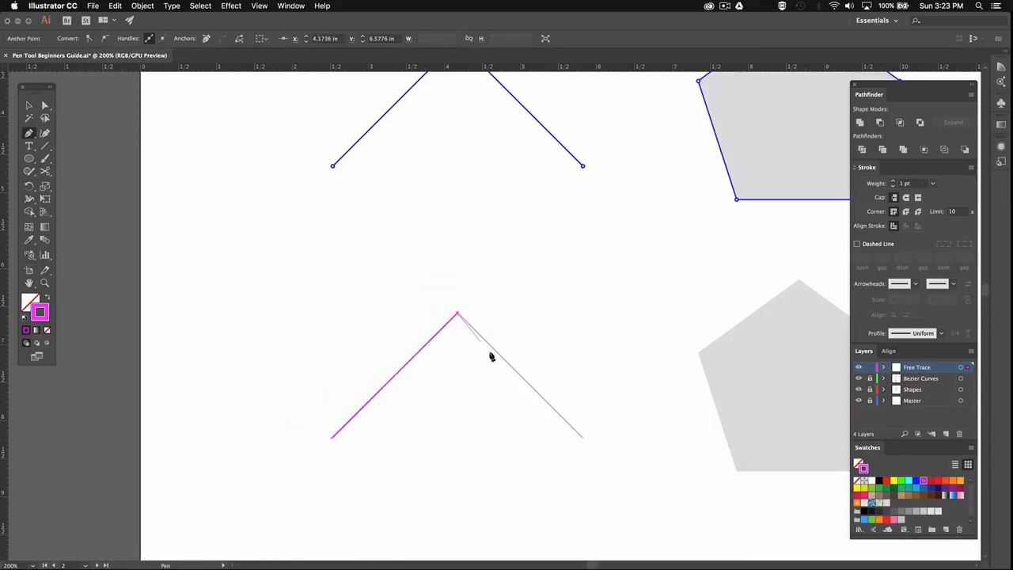
click(584, 437)
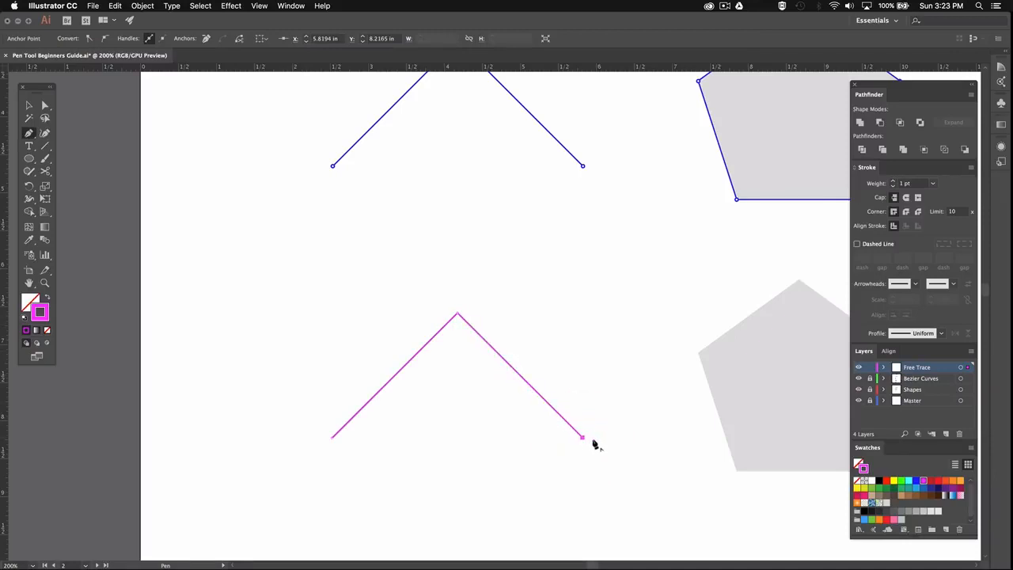
key(Escape)
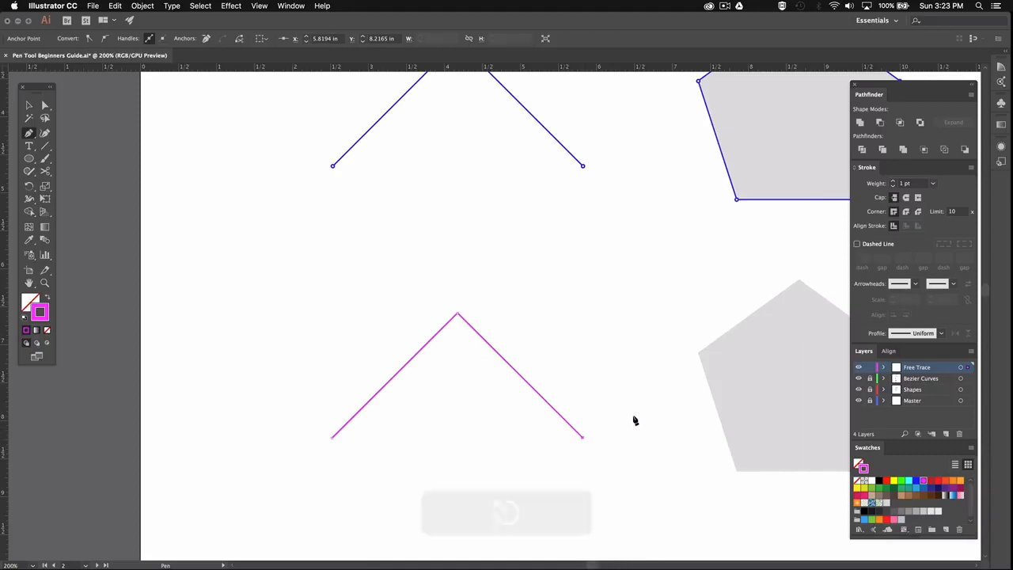
Trace the lower grey pentagon with the Pen tool, starting at its apex and going clockwise, as a closed path.
key(space)
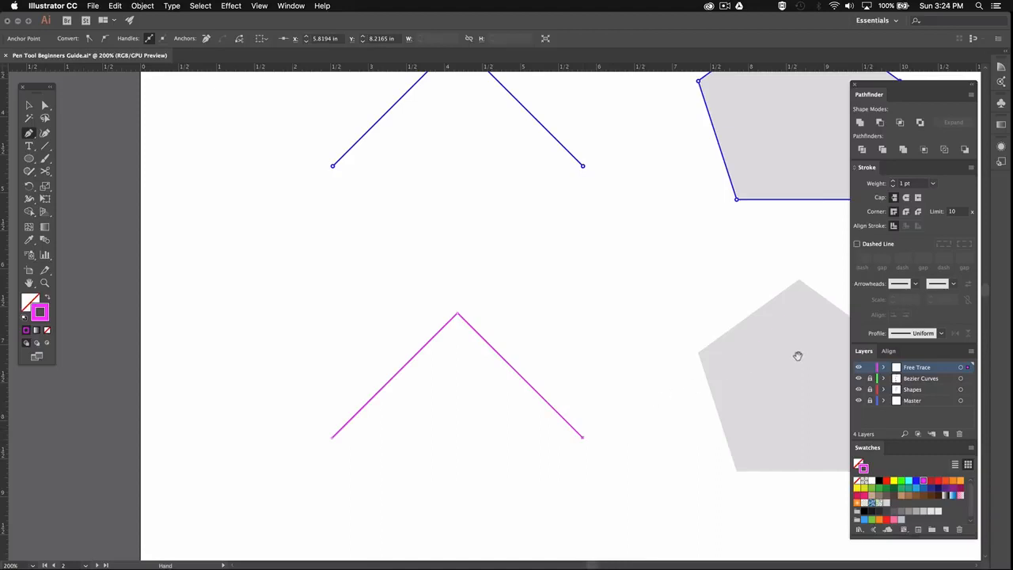
drag(796, 356, 485, 331)
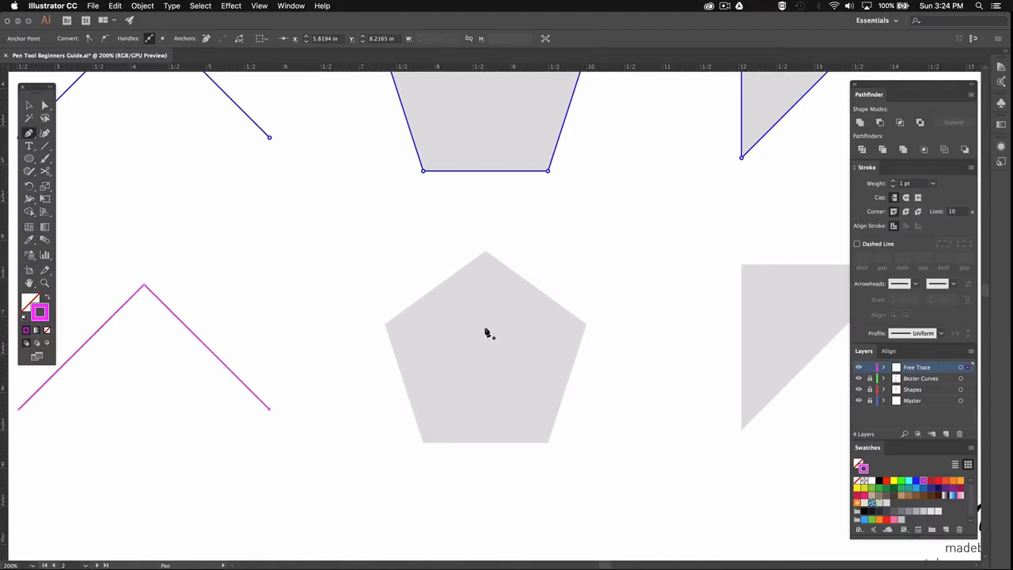
click(485, 252)
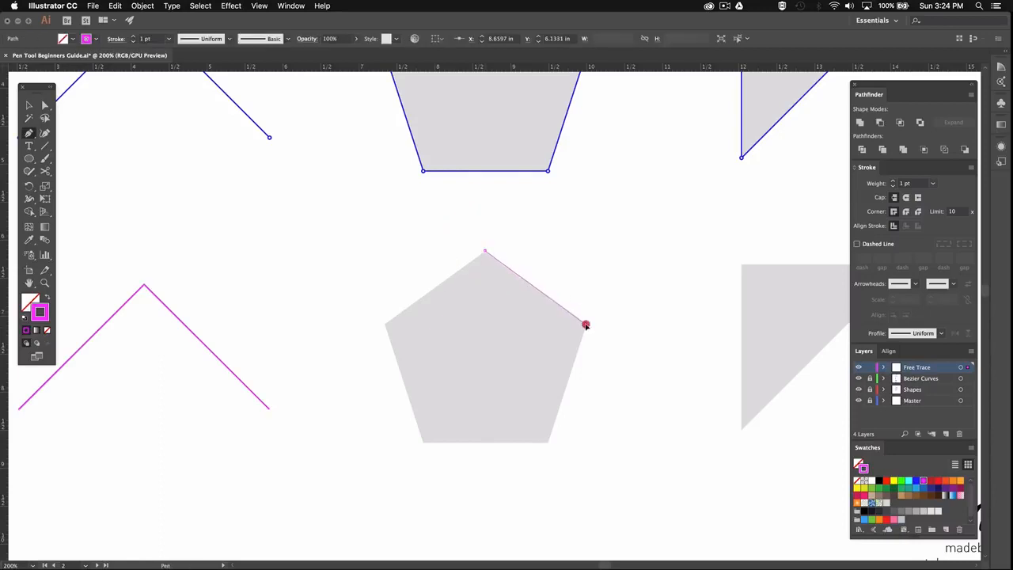
click(584, 324)
click(546, 443)
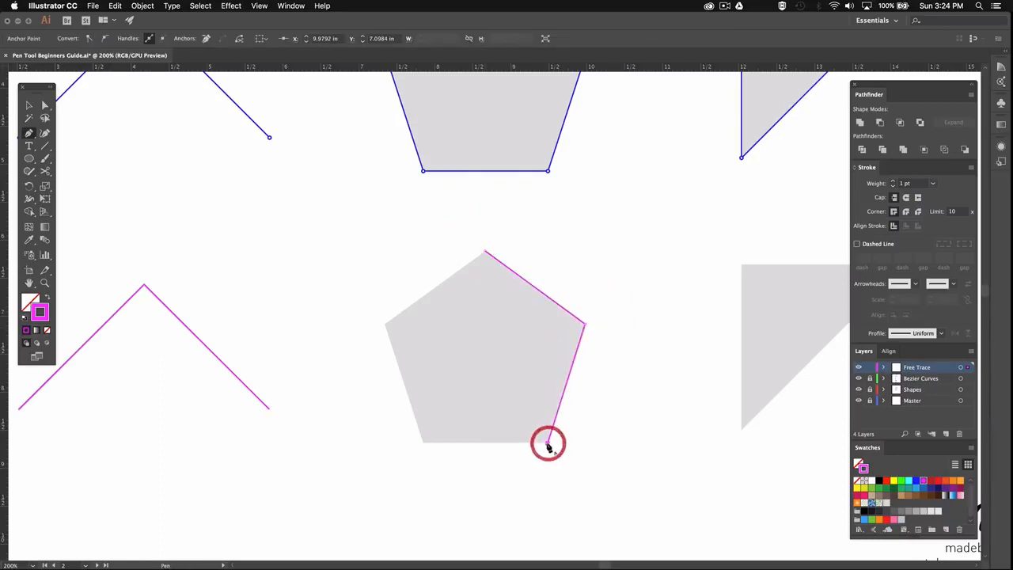
click(423, 442)
click(385, 325)
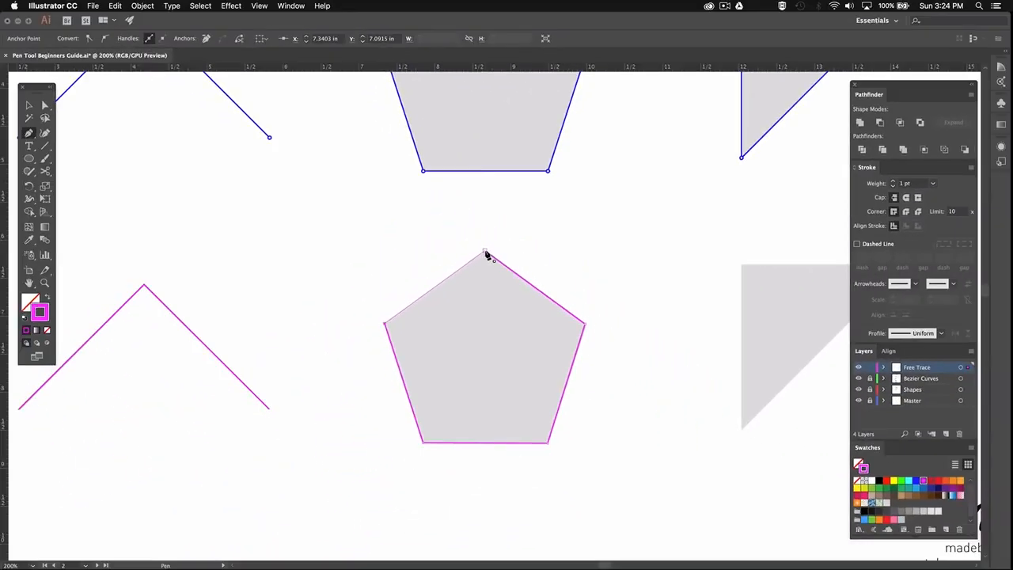
click(486, 252)
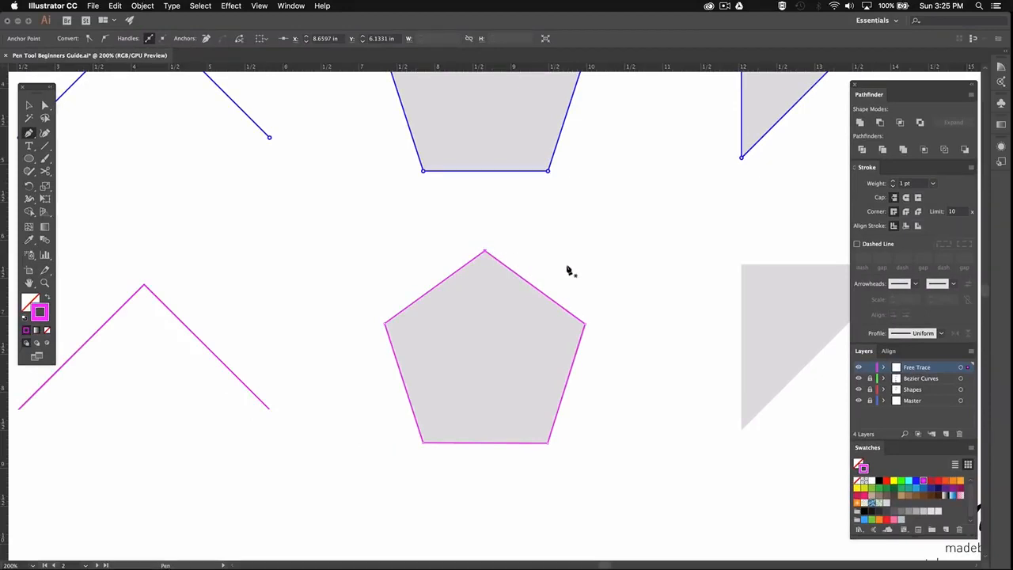
Trace the lower grey triangle with the Pen tool as a closed path, constraining its segments to 45° angles.
key(space)
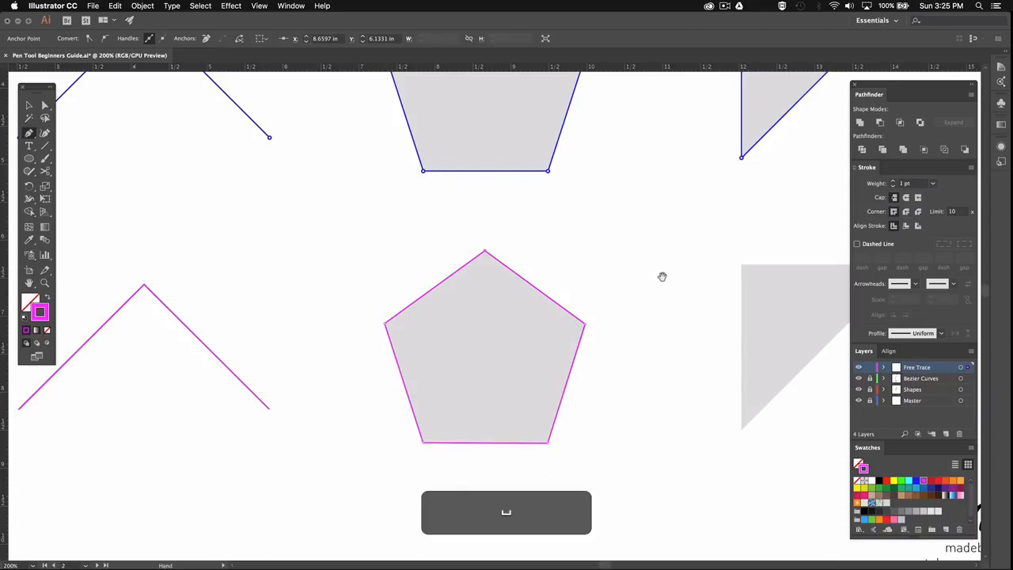
drag(606, 287, 330, 299)
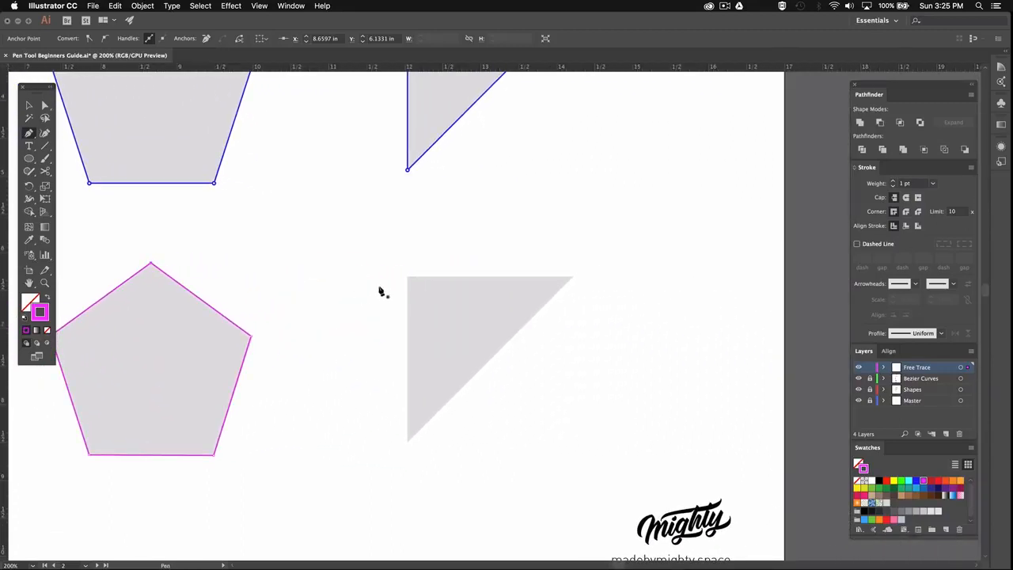
click(407, 278)
key(shift)
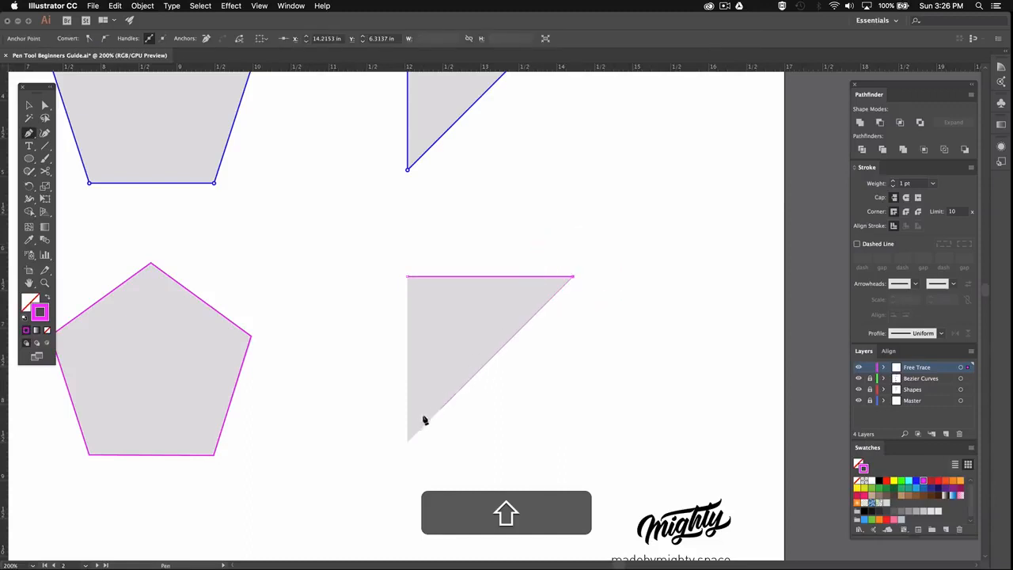
shift+click(408, 442)
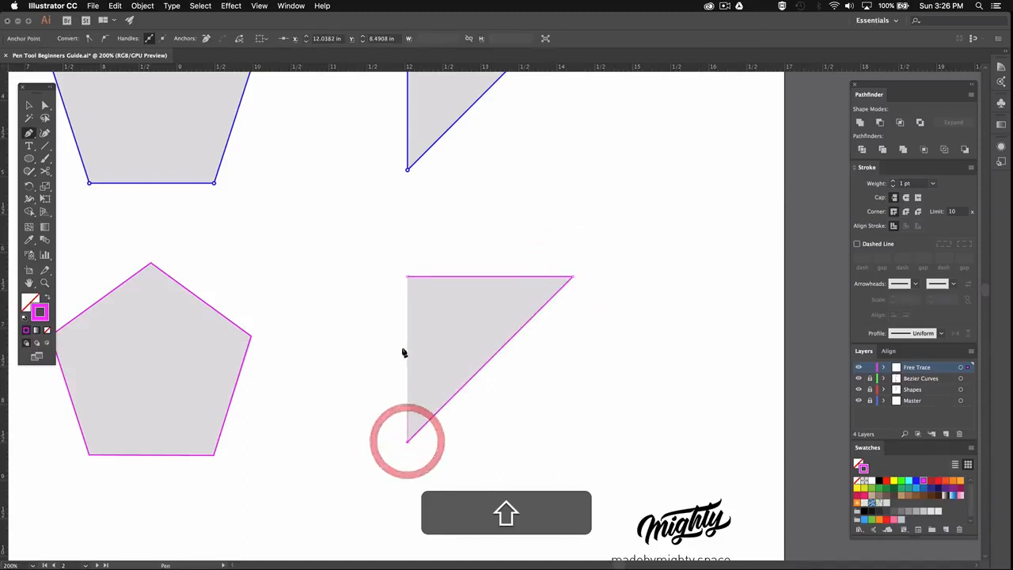
shift+click(407, 277)
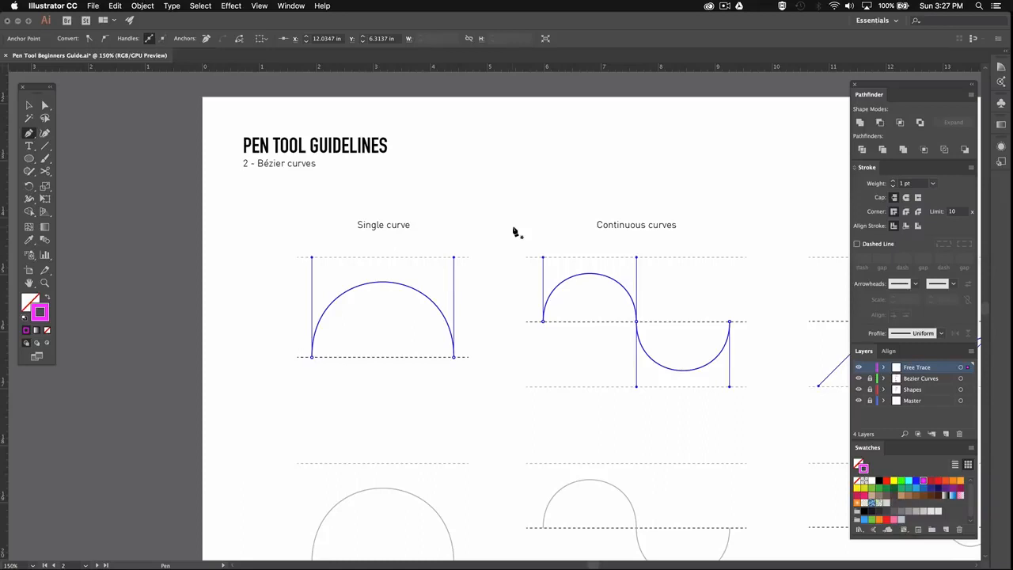
Start tracing the lower single curve with a smooth anchor at its left baseline end, extending its handle vertically to the upper dashed guideline.
key(space)
drag(457, 364, 488, 193)
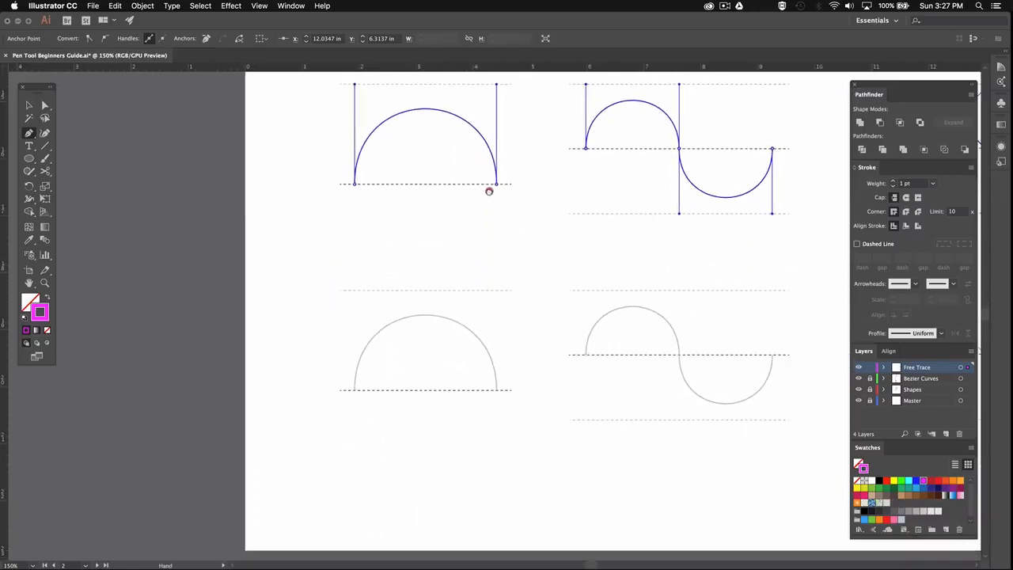
super+click(459, 329)
drag(475, 323, 462, 282)
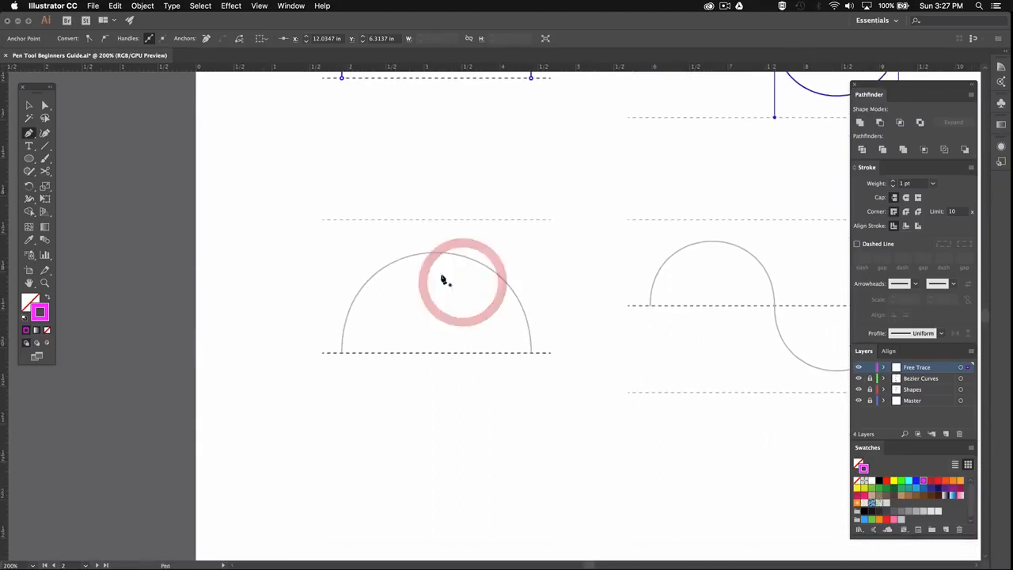
click(341, 353)
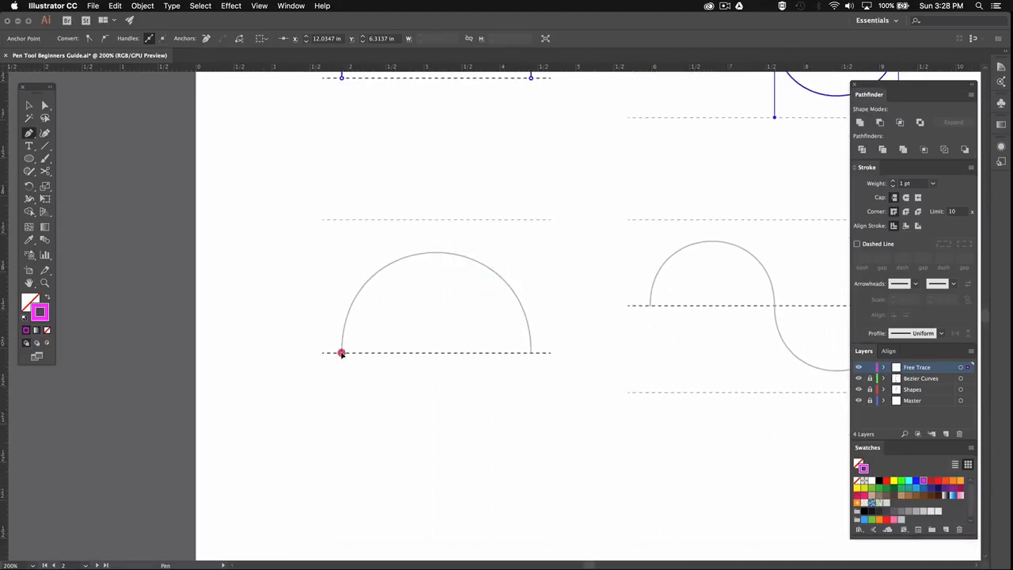
drag(341, 342, 346, 225)
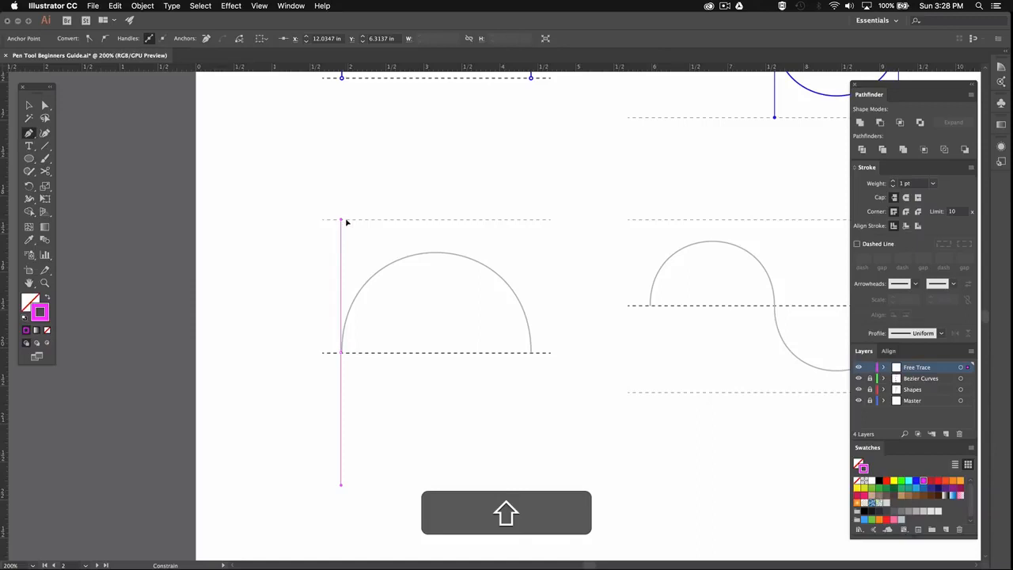
drag(346, 222, 344, 219)
Complete the single curve with a smooth anchor at its right baseline end, pulling the handle straight down so the arch follows the template.
key(space)
drag(437, 188, 421, 364)
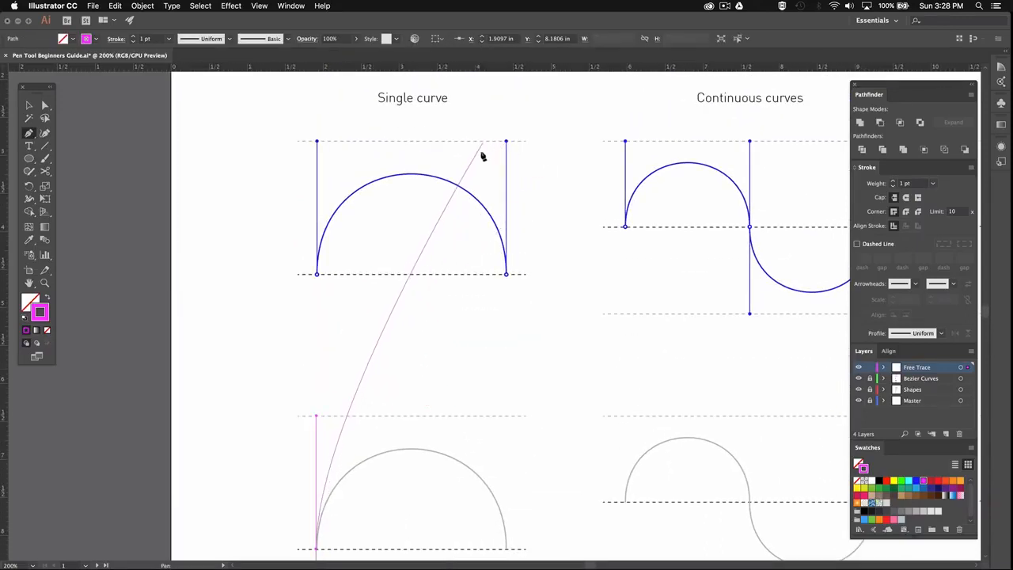
key(space)
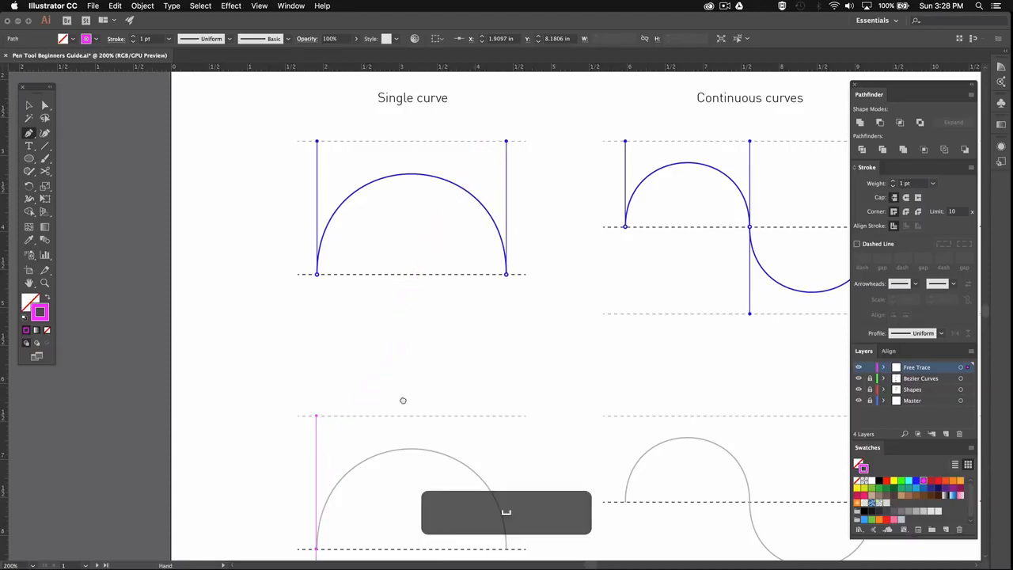
drag(403, 400, 406, 214)
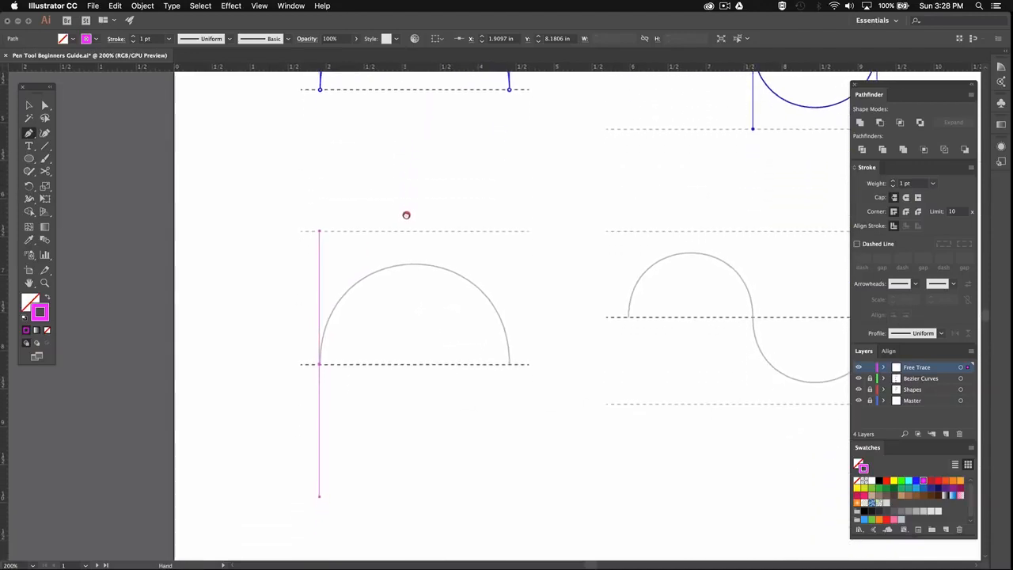
click(406, 215)
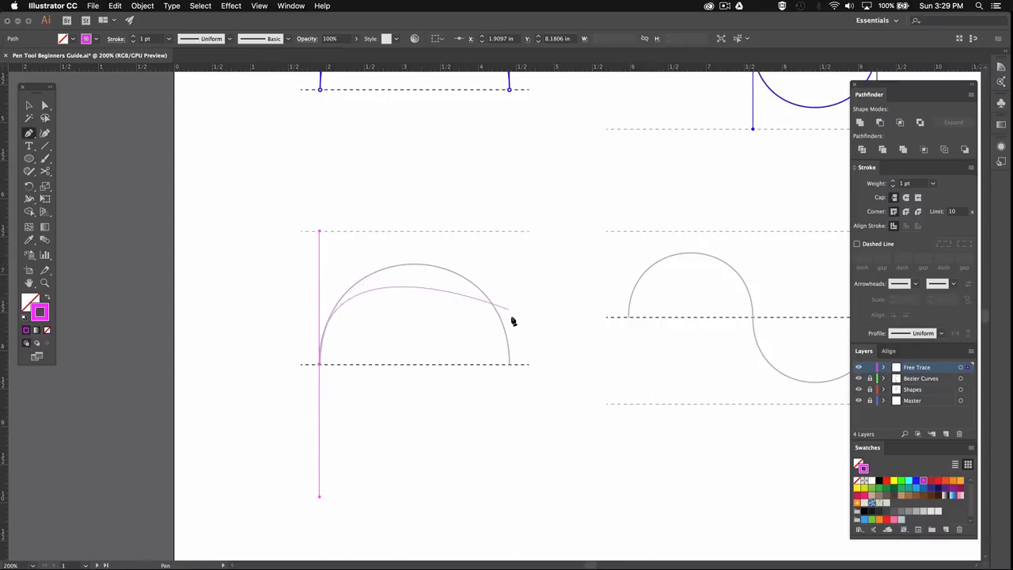
click(509, 364)
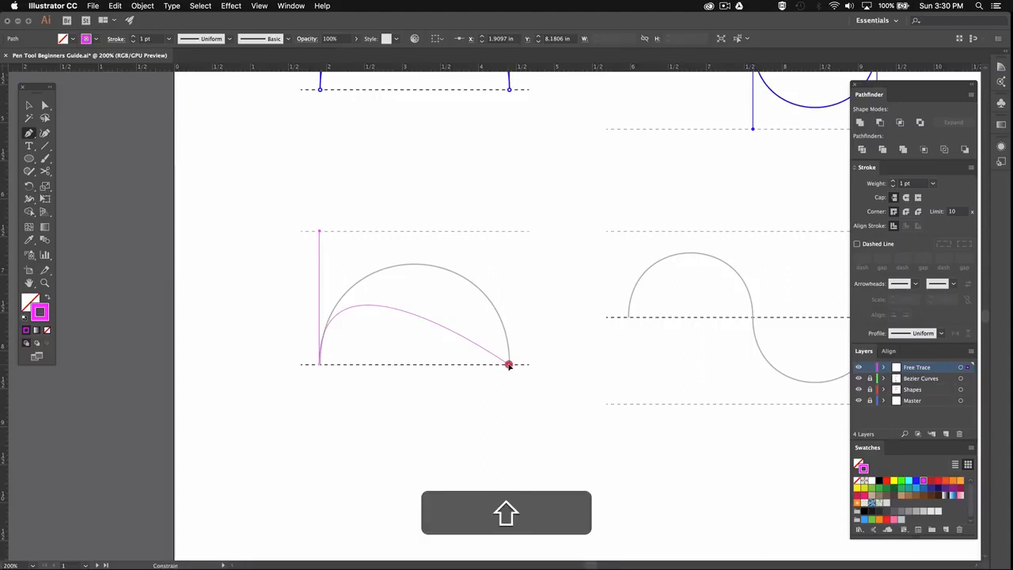
drag(509, 365, 508, 497)
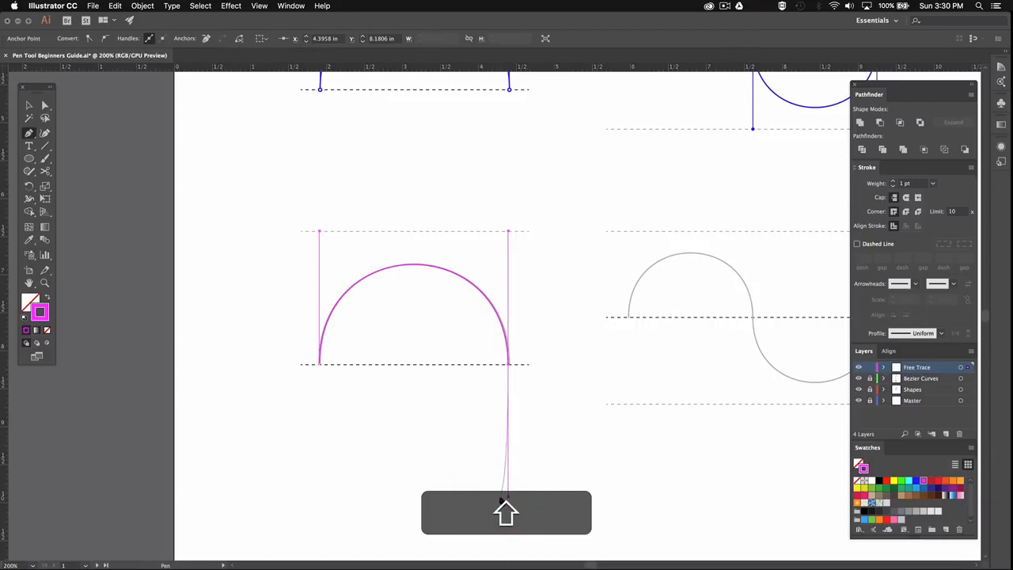
Nudge the single curve's left end anchor slightly right so the magenta arch aligns with the grey template.
super+click(497, 376)
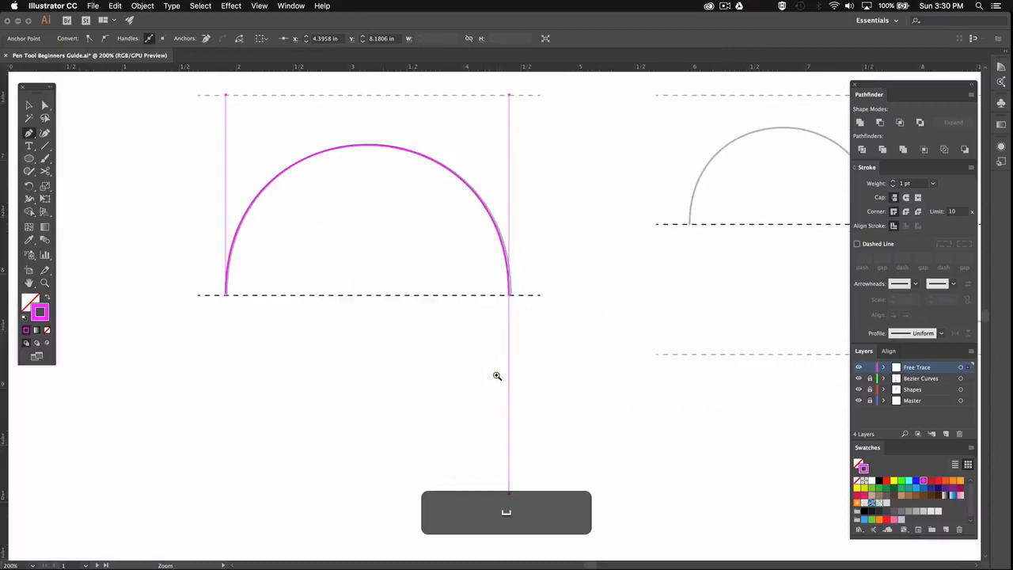
super+click(496, 324)
drag(494, 299, 525, 342)
drag(143, 343, 145, 343)
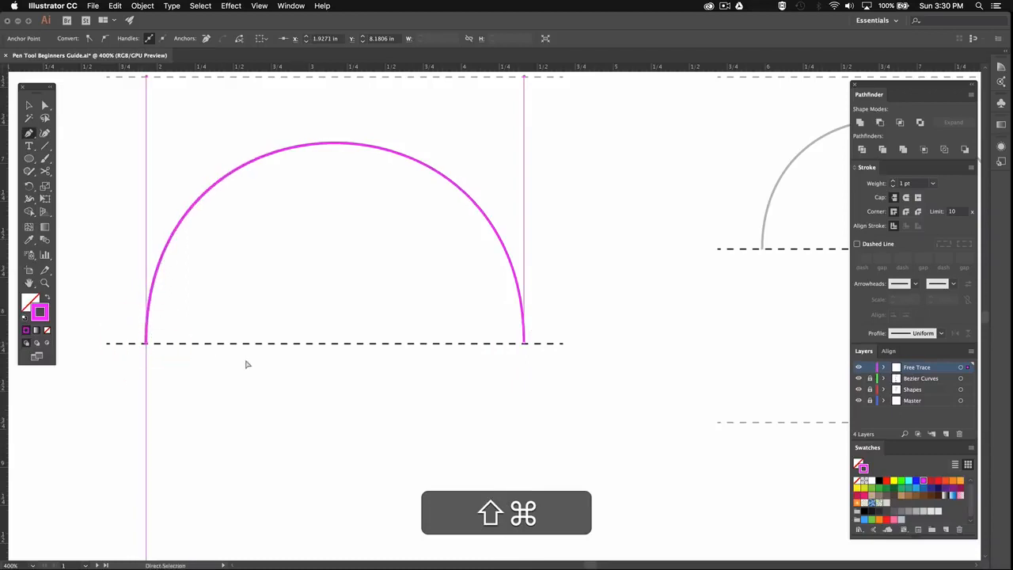
Trace the lower continuous curves template with three smooth anchors on the baseline, extending their vertical handles to the dashed guidelines.
key(space)
drag(593, 258, 48, 317)
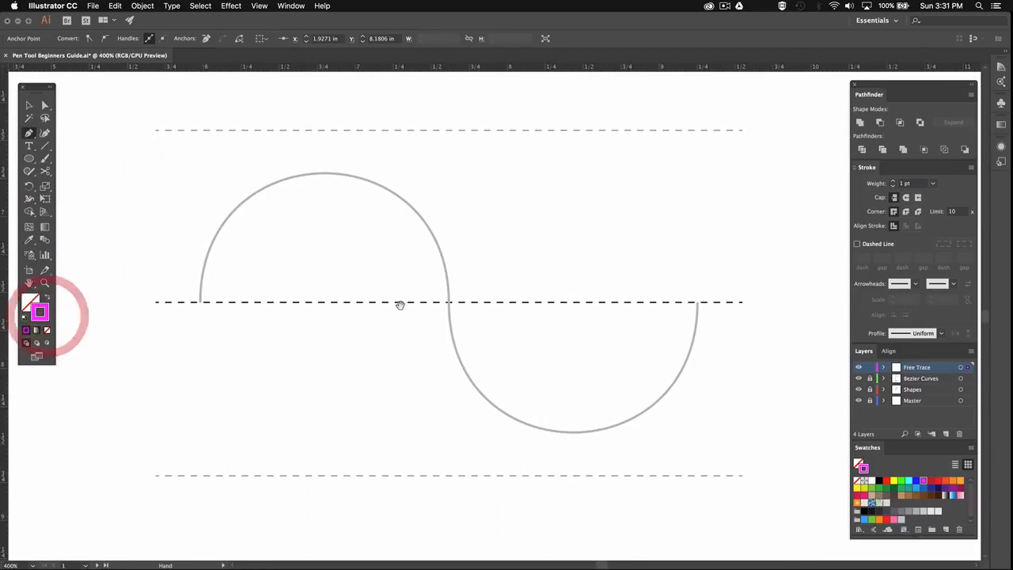
drag(420, 307, 424, 308)
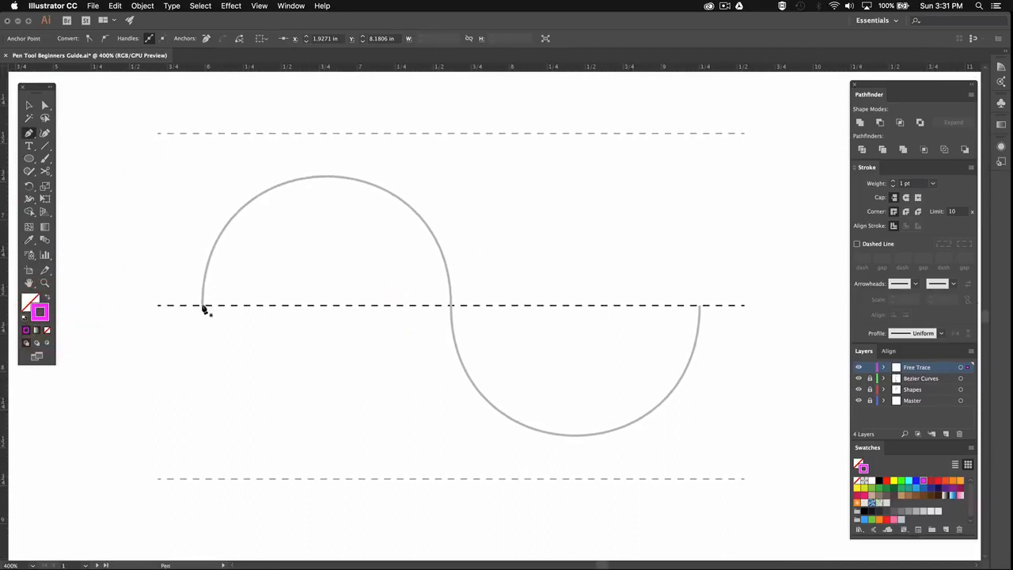
key(shift)
drag(202, 306, 242, 134)
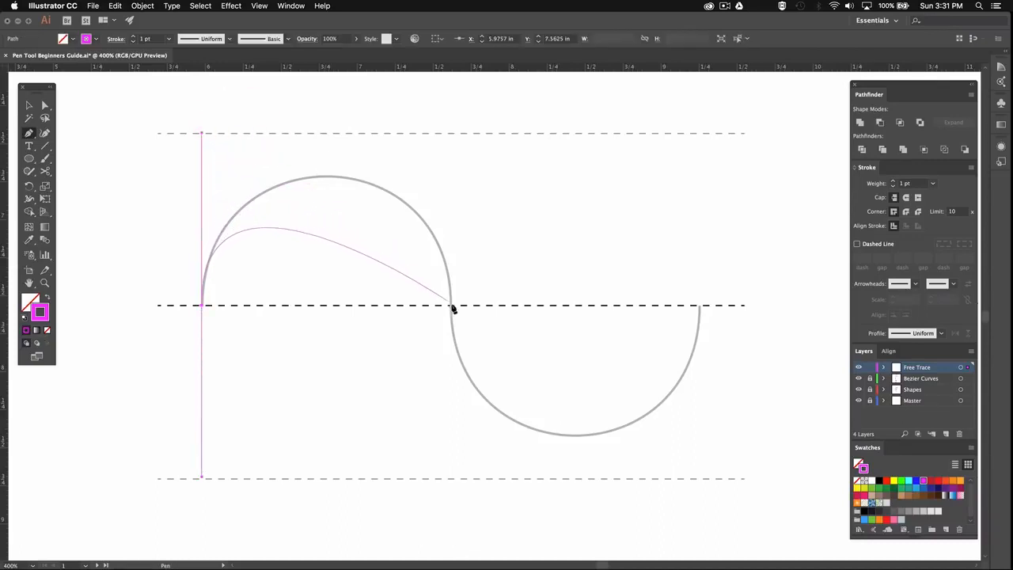
key(shift)
drag(451, 304, 450, 479)
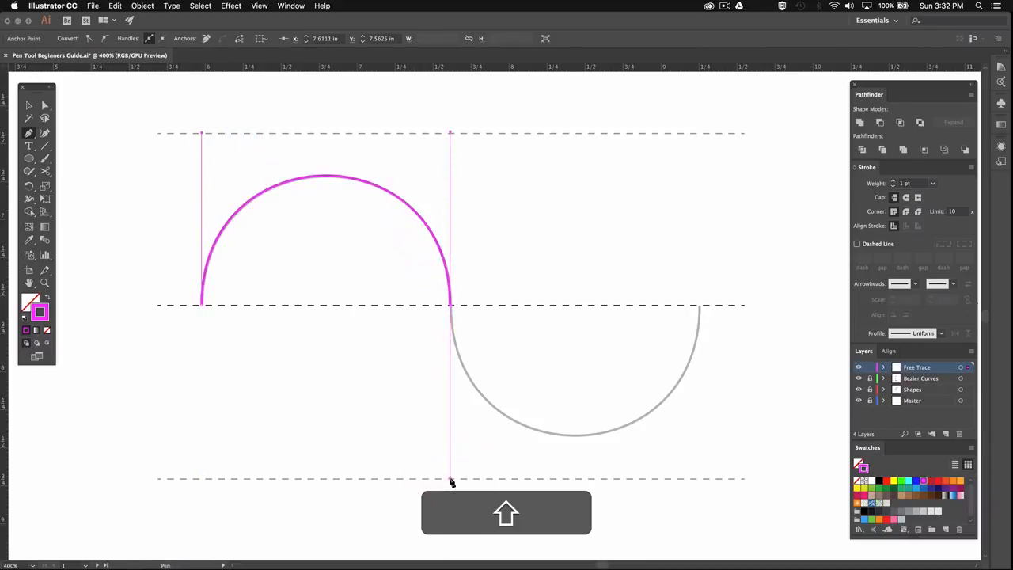
key(space)
drag(652, 372, 516, 402)
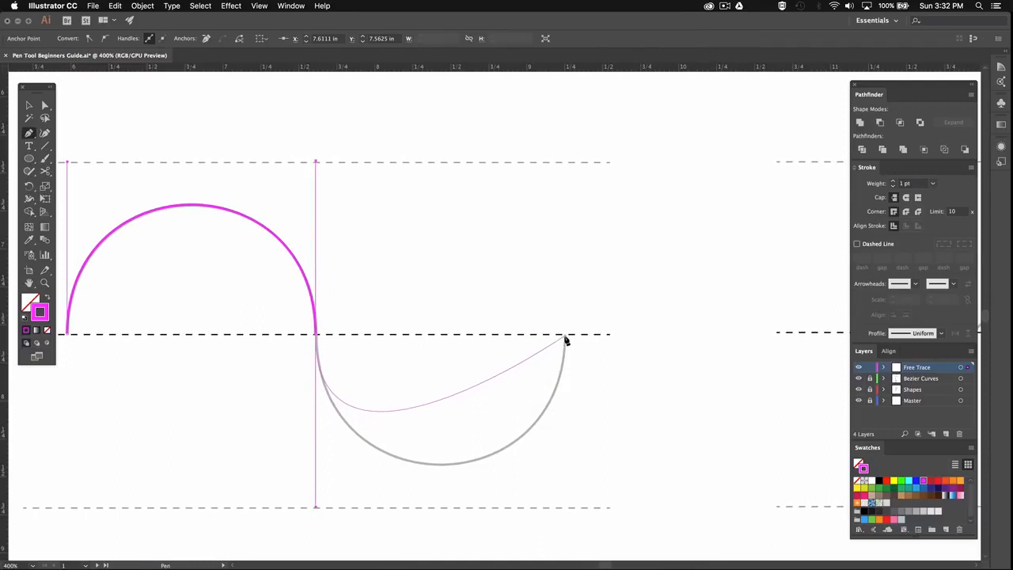
key(shift)
drag(565, 334, 574, 161)
Try extending the continuous curve with one more arch along the baseline, undo it, and end the path.
alt+super+click(574, 313)
drag(527, 338, 561, 451)
key(shift)
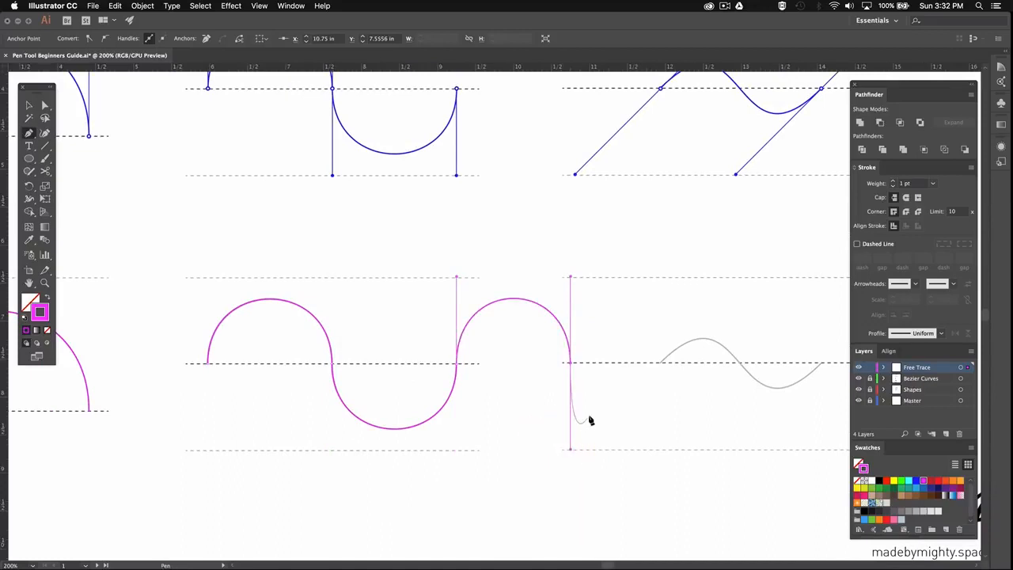
key(super+z)
super+click(549, 413)
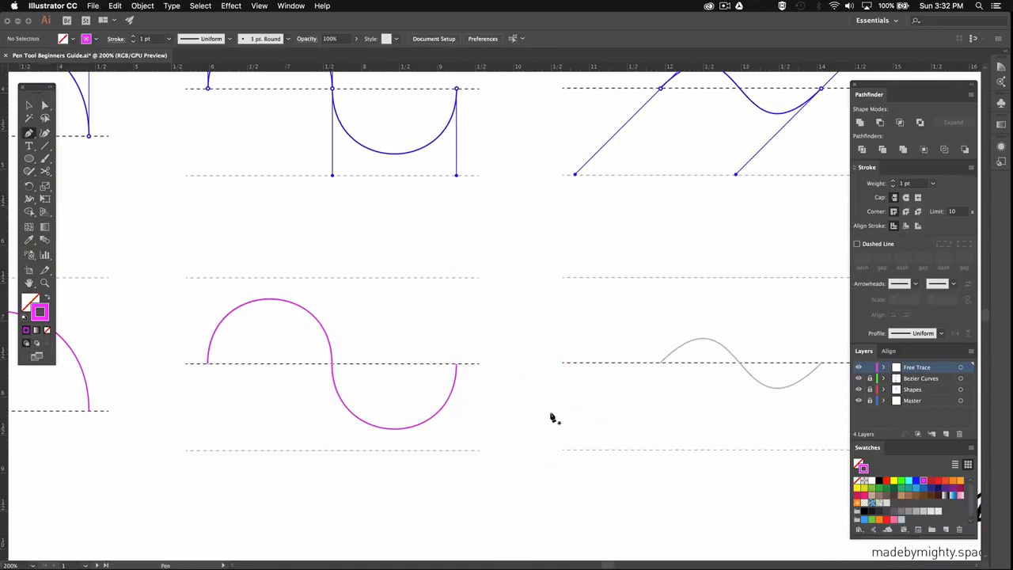
Trace the lower 45° curve with a smooth anchor at each end, constraining the handles to 45° up to the dashed guideline, and end the path.
key(space)
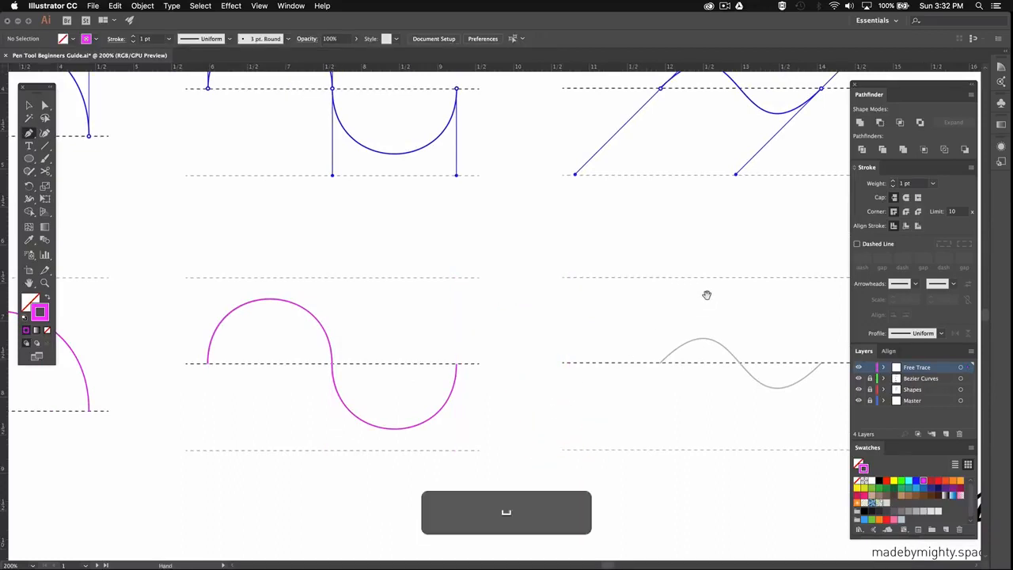
drag(694, 302, 484, 378)
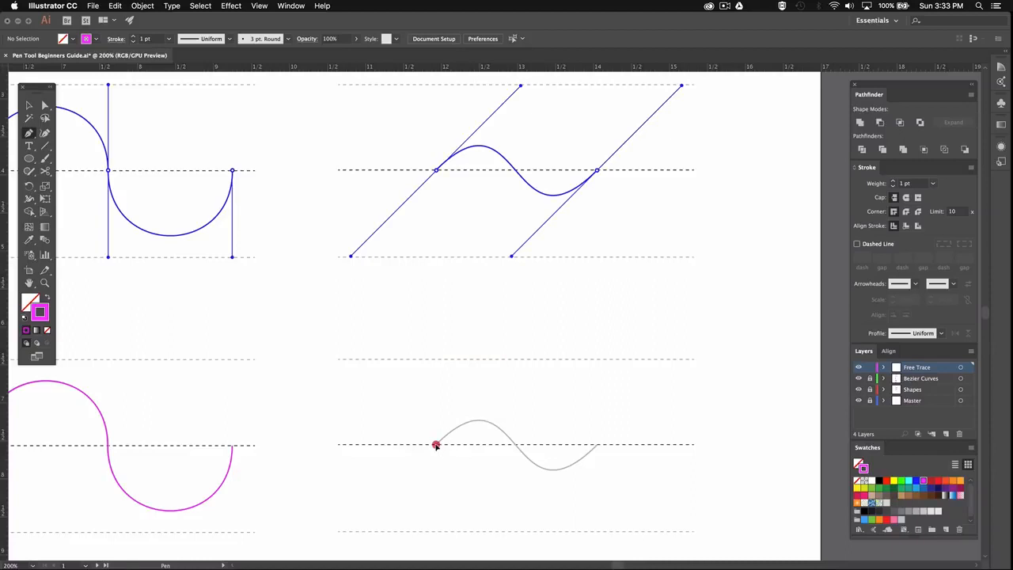
drag(435, 445, 527, 371)
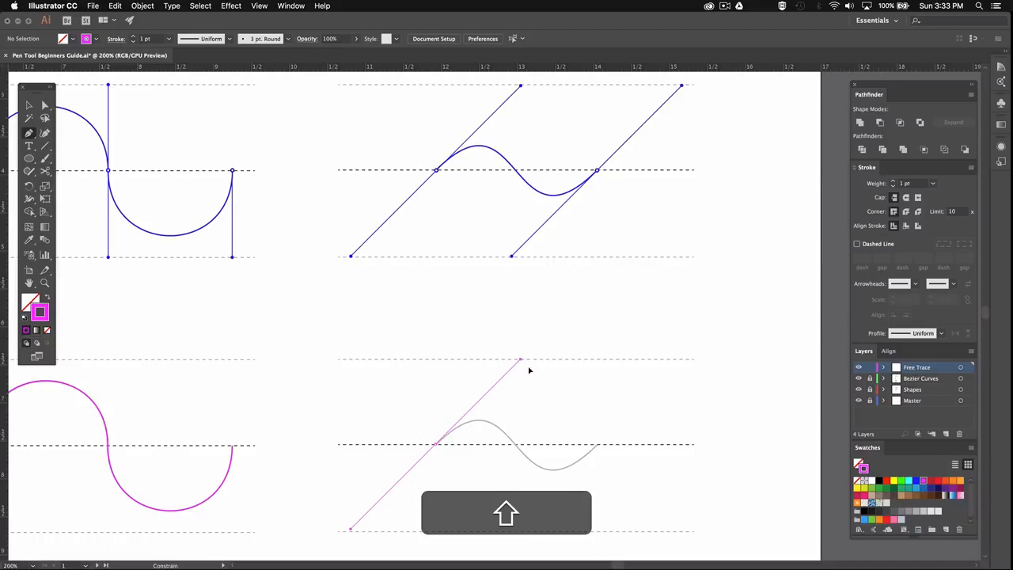
drag(529, 370, 529, 370)
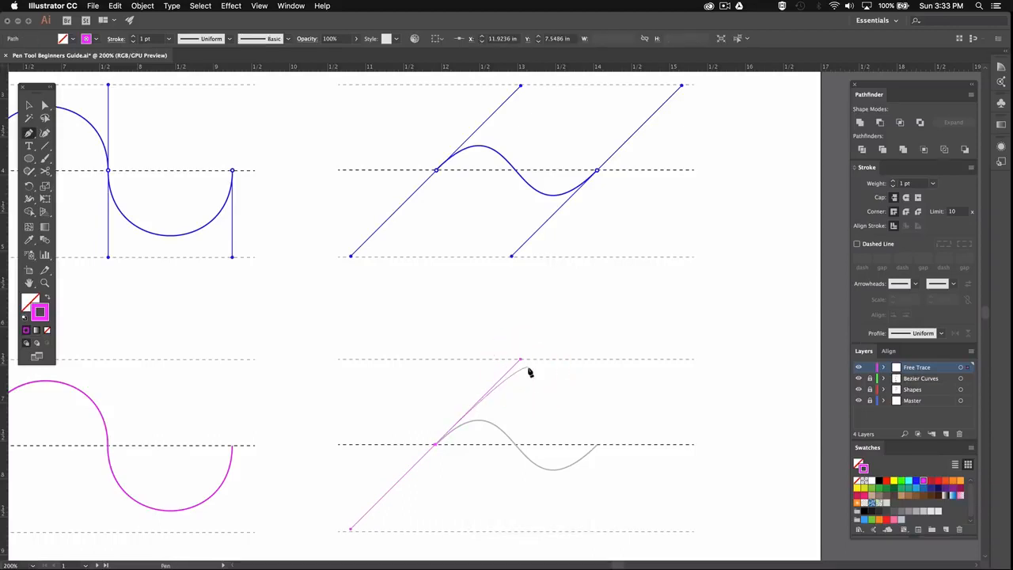
drag(598, 446, 680, 357)
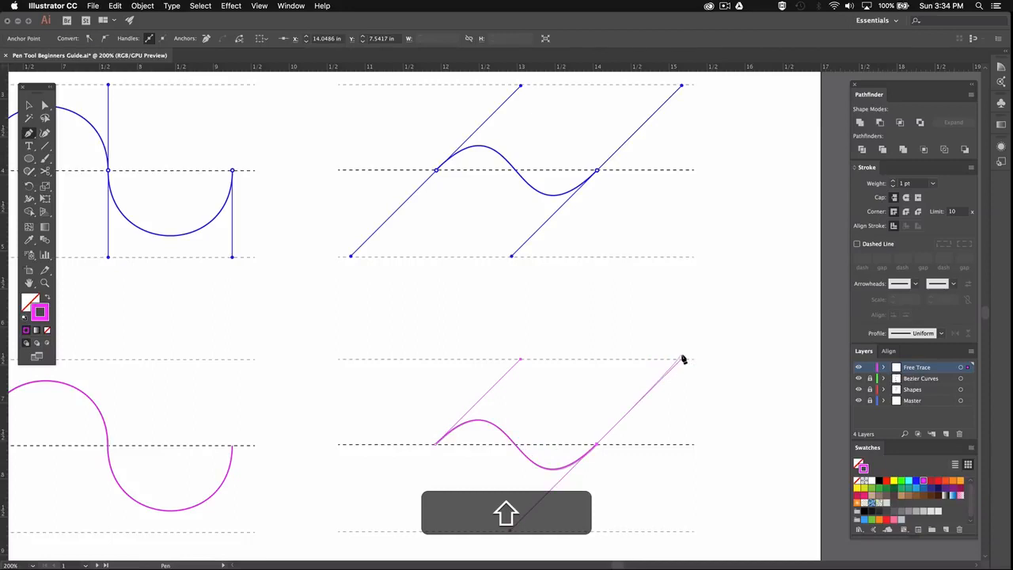
key(Escape)
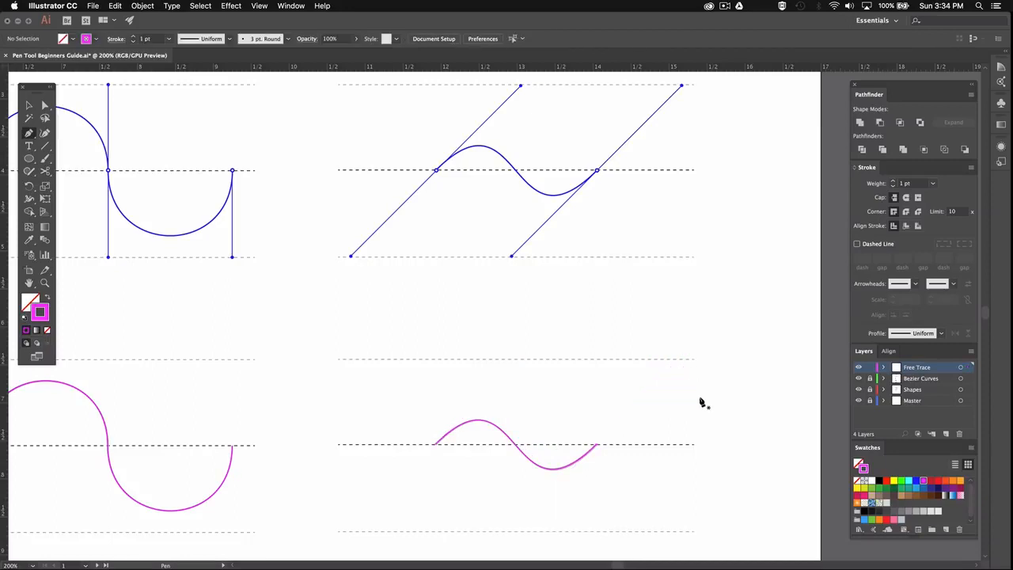
Draw a freeform practice curve with four smooth anchors on the empty pasteboard beside the Bézier curves artboard.
key(space)
alt+super+click(712, 374)
drag(690, 357, 607, 430)
drag(554, 360, 594, 319)
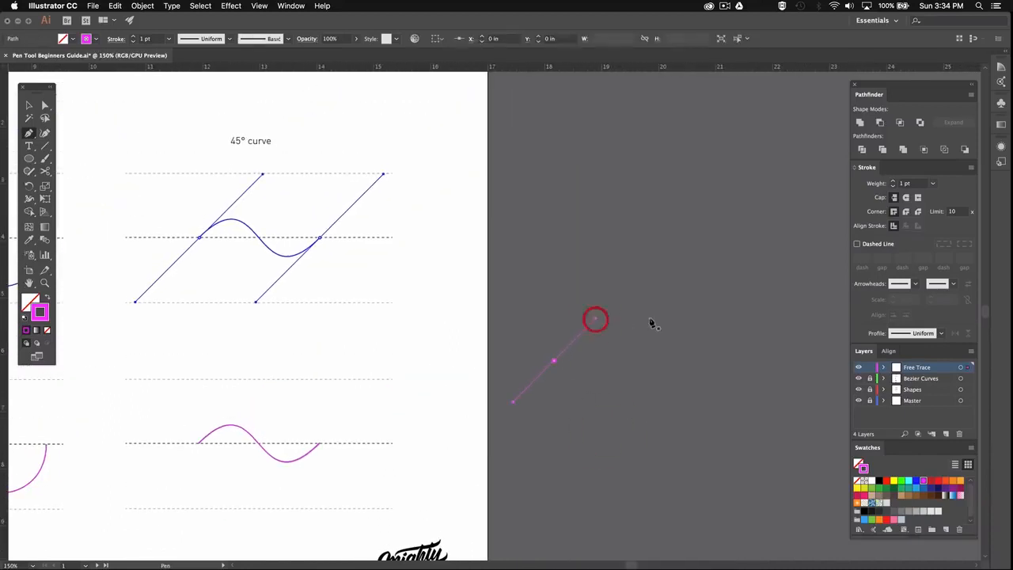
drag(672, 339, 725, 300)
drag(778, 380, 771, 431)
drag(647, 487, 562, 487)
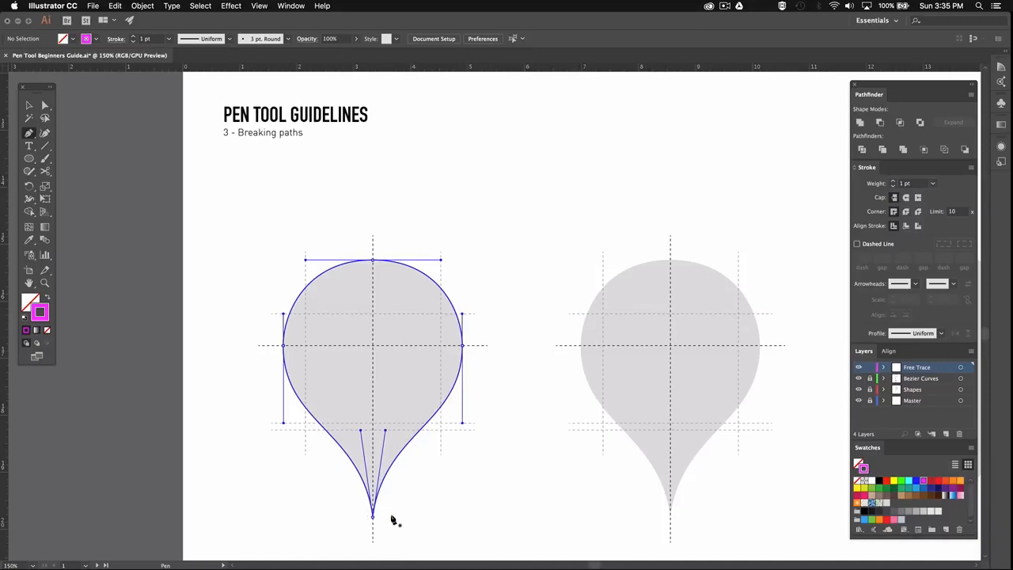
Trace the right half of the middle teardrop on the Breaking paths artboard with smooth anchors at its crown, right side and lower tip.
key(space)
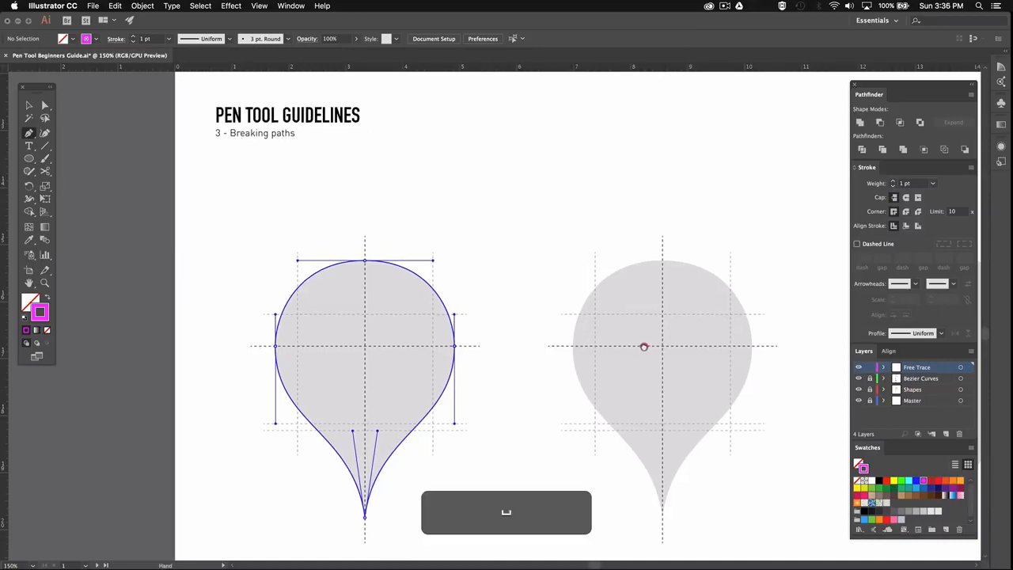
drag(644, 346, 490, 299)
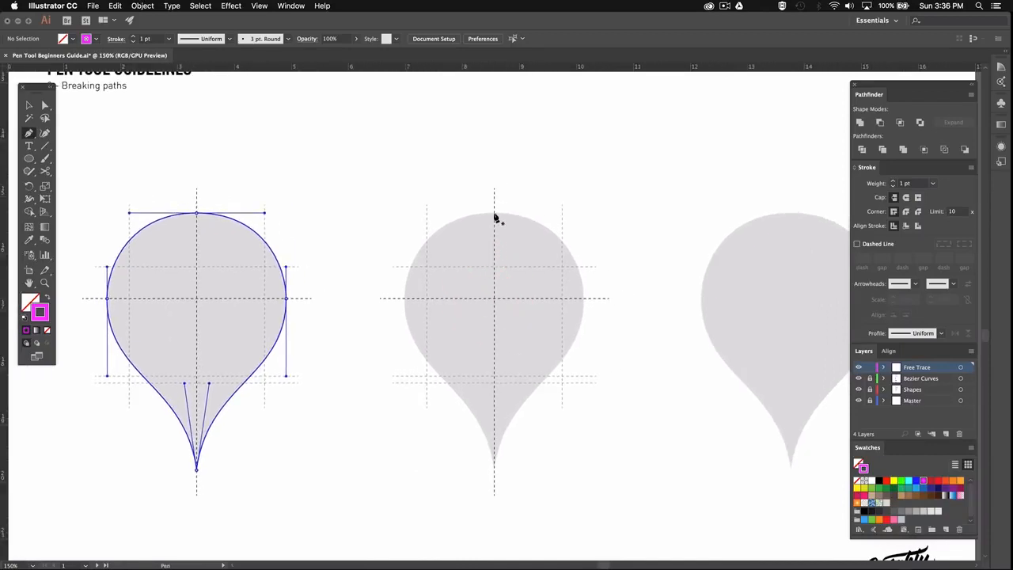
drag(494, 214, 562, 219)
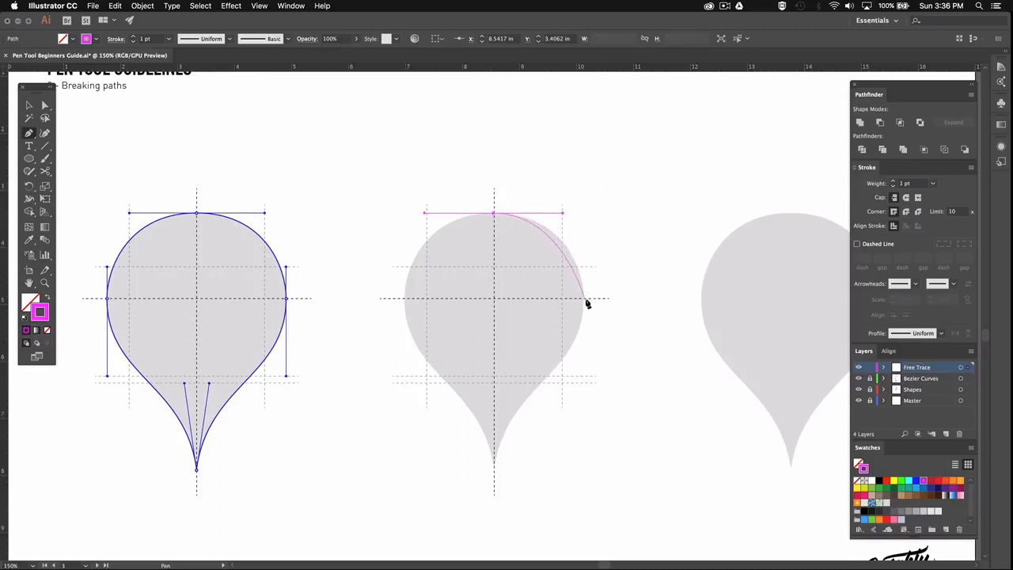
drag(585, 298, 584, 331)
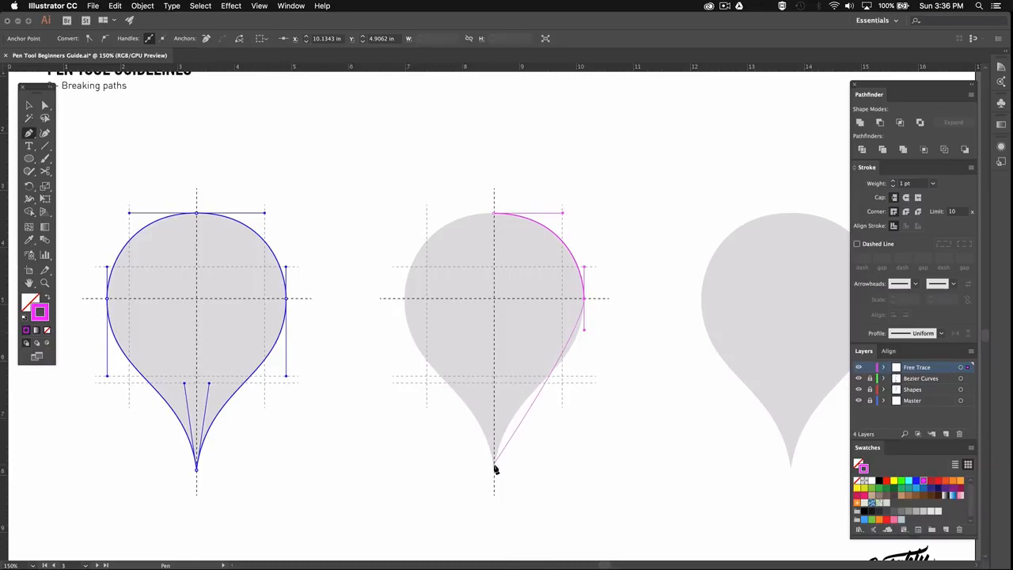
drag(495, 467, 486, 500)
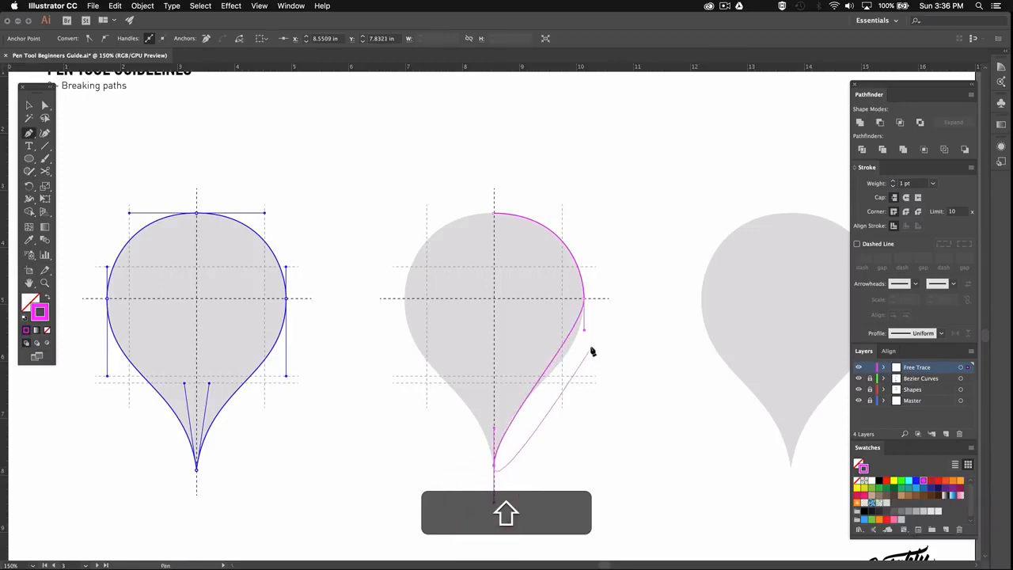
Extend the right anchor's lower handle to the dashed guideline and angle the tip's upper handle toward the teardrop's right side.
key(super)
drag(585, 333, 580, 379)
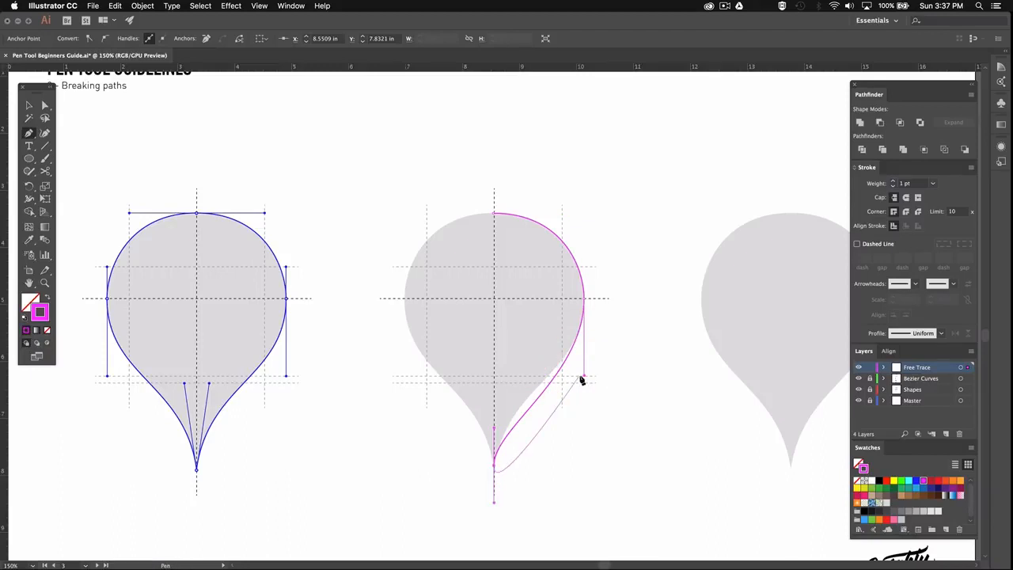
key(super)
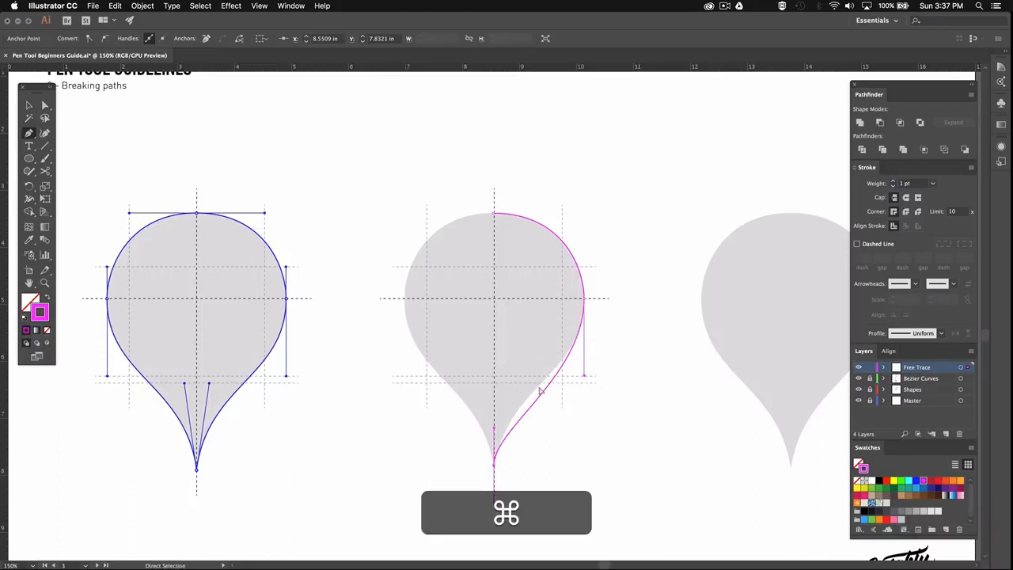
drag(496, 432, 509, 386)
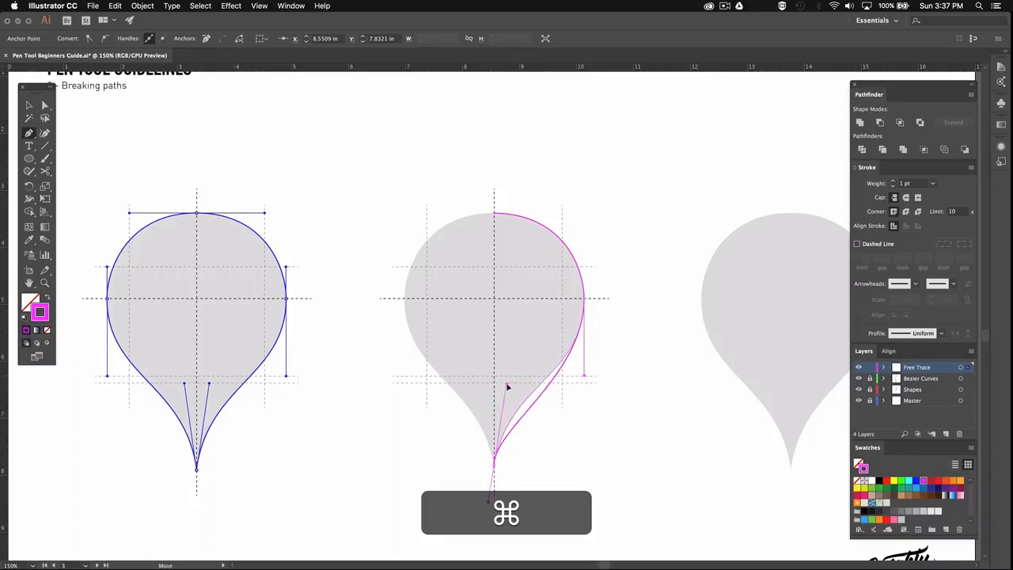
Break the tip's lower handle upward on the middle teardrop, trace its left half with smooth anchors, and close the path at the crown.
drag(508, 386, 509, 388)
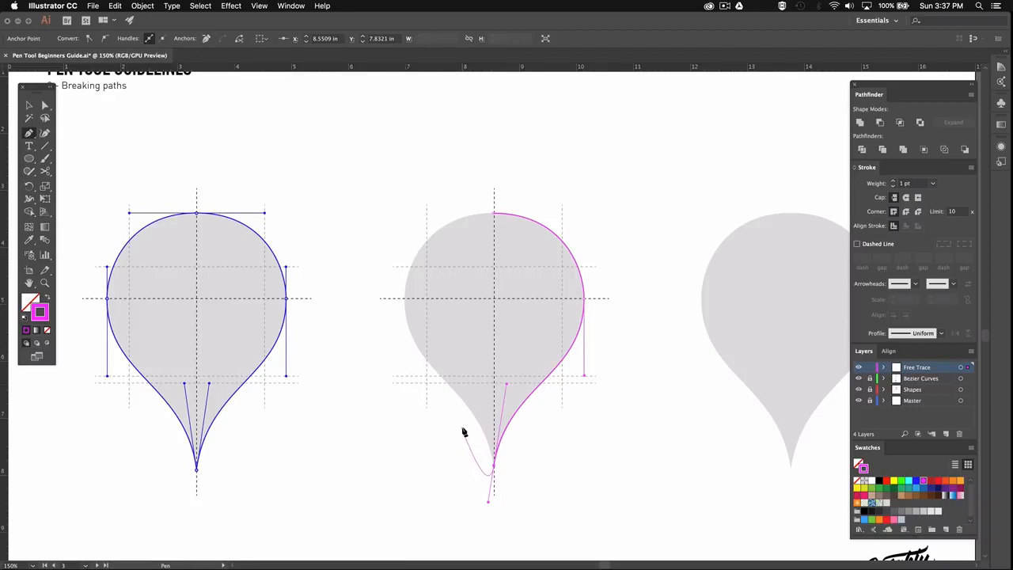
key(alt)
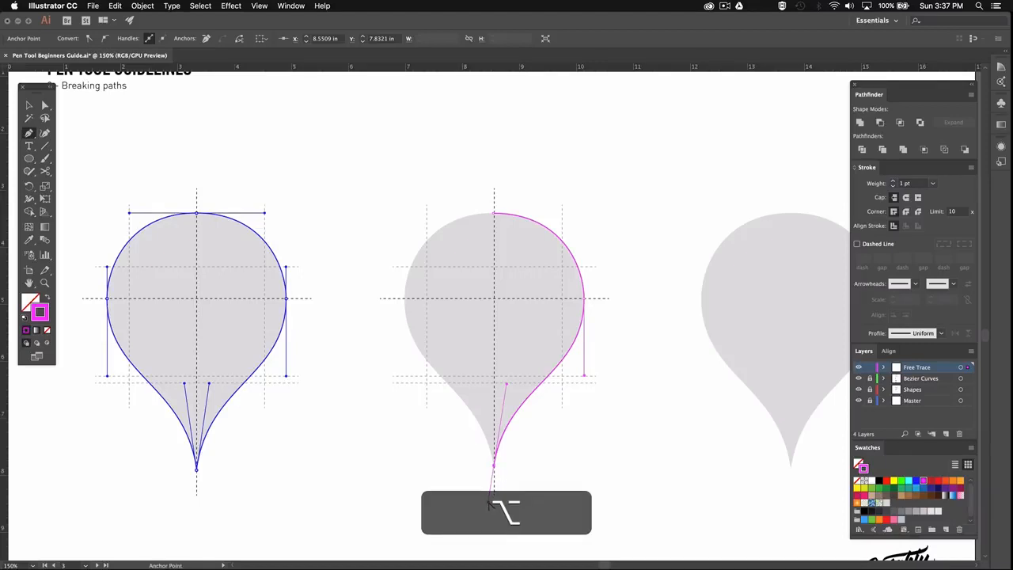
drag(485, 398, 402, 219)
key(shift)
drag(492, 212, 561, 215)
drag(403, 220, 403, 269)
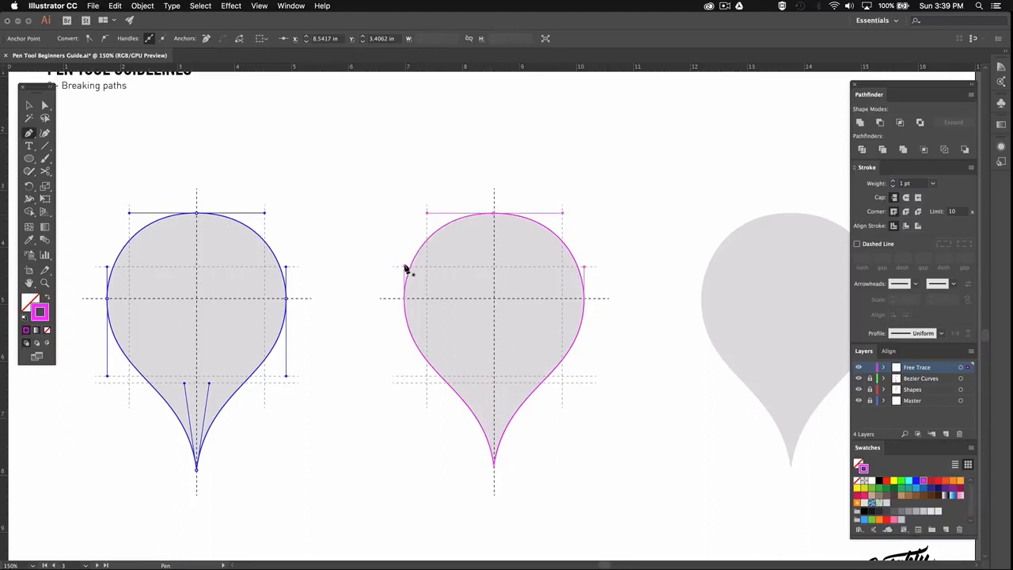
super+click(589, 190)
Trace the right half of the unguided teardrop with smooth anchors at its crown, right side and lower tip.
key(space)
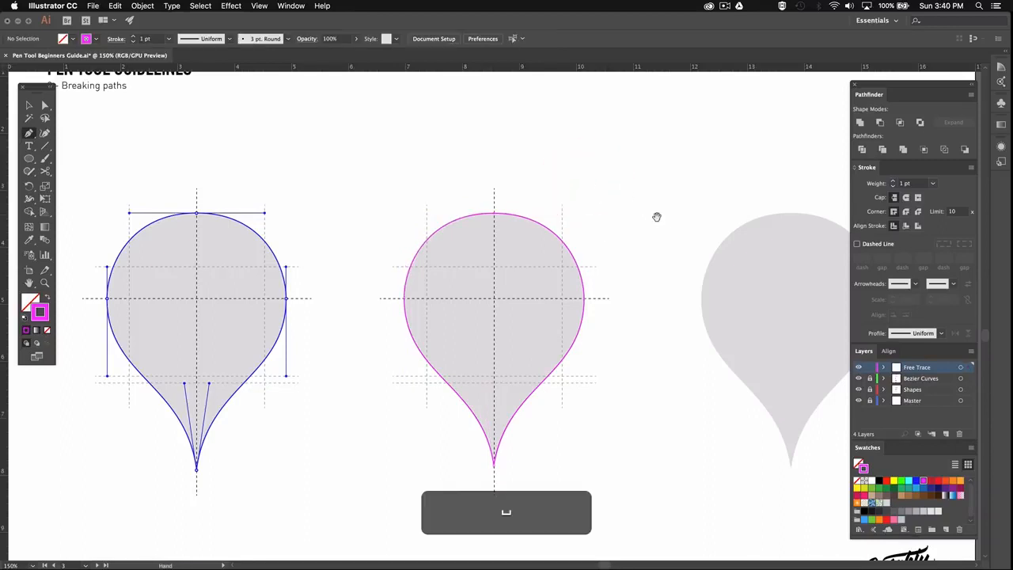
drag(657, 217, 371, 211)
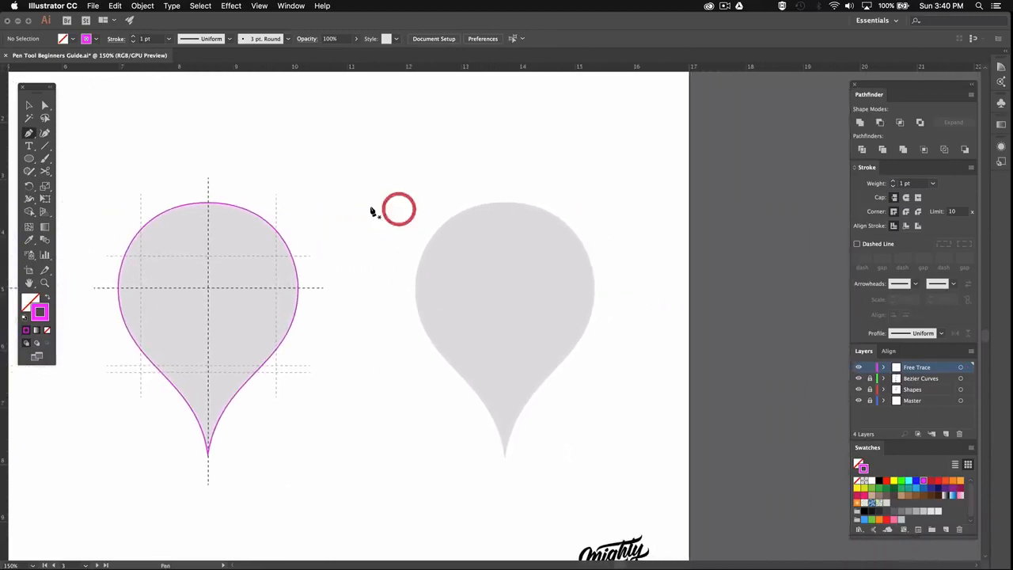
drag(505, 202, 583, 202)
drag(594, 285, 596, 304)
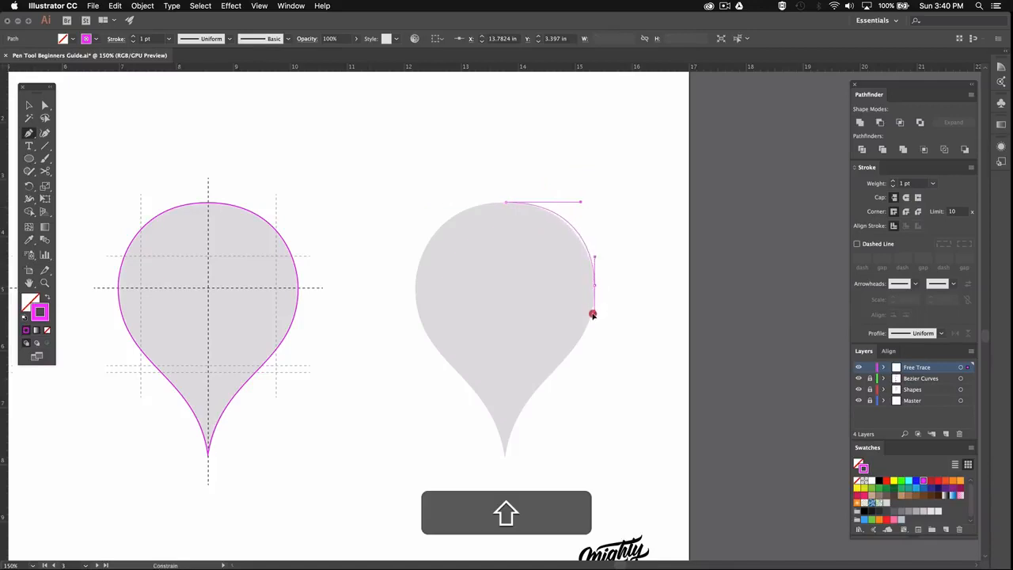
drag(505, 456, 505, 500)
Adjust the tip's upper handle and the right anchor's lower handle until the curve fits the unguided teardrop's right edge.
drag(505, 412, 523, 369)
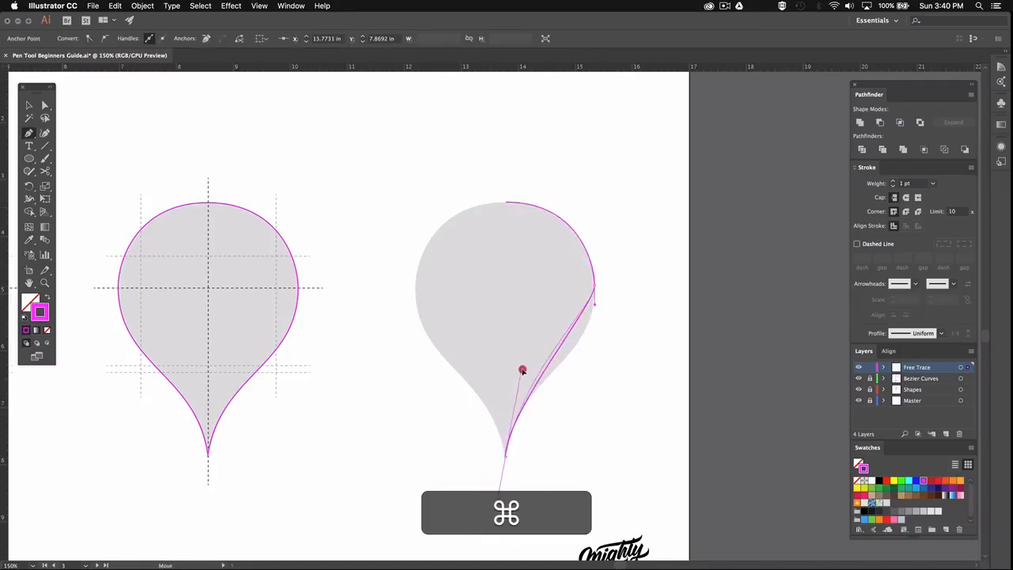
drag(595, 305, 592, 363)
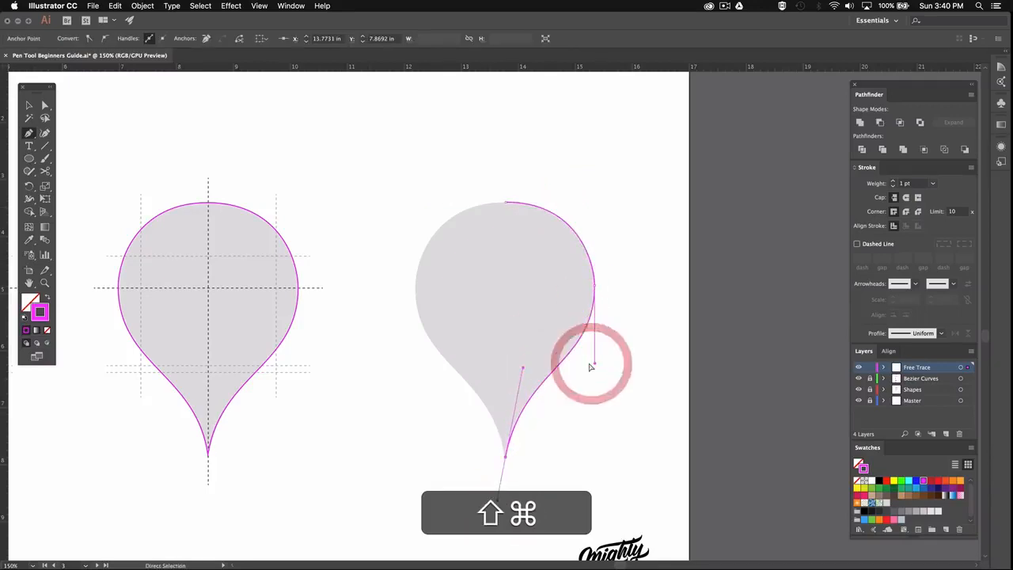
drag(524, 369, 519, 383)
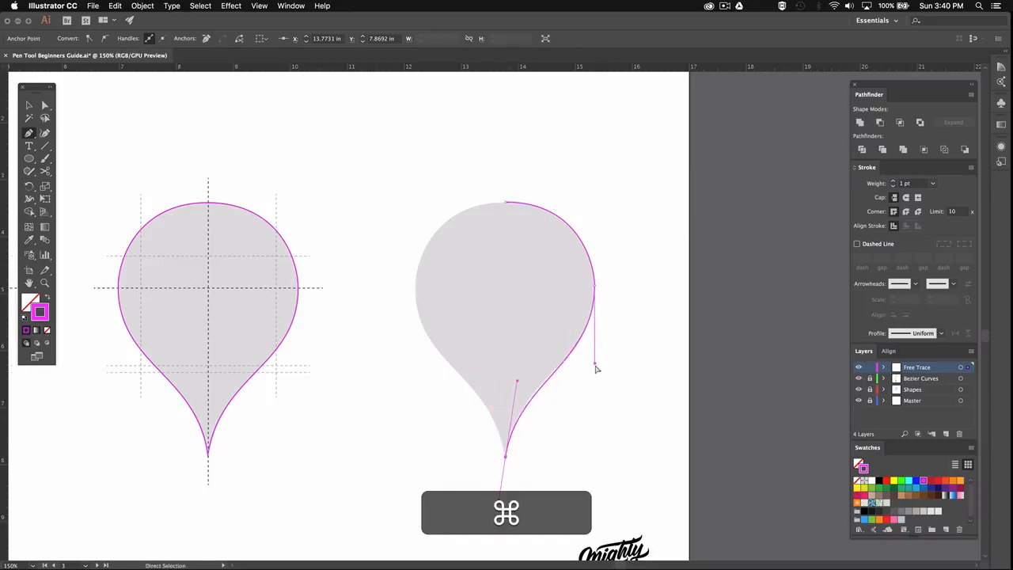
drag(594, 363, 594, 360)
drag(518, 382, 517, 377)
Break the tip's lower handle upward, trace the unguided teardrop's left side, close the path at the crown, and deselect it.
drag(502, 489, 500, 383)
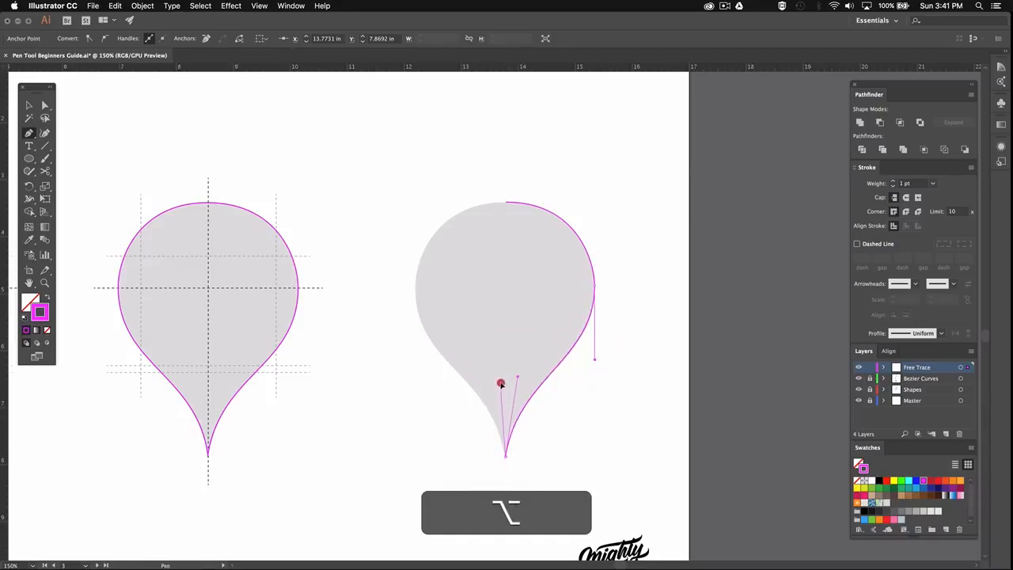
drag(416, 288, 417, 216)
drag(507, 203, 581, 202)
drag(417, 212, 416, 253)
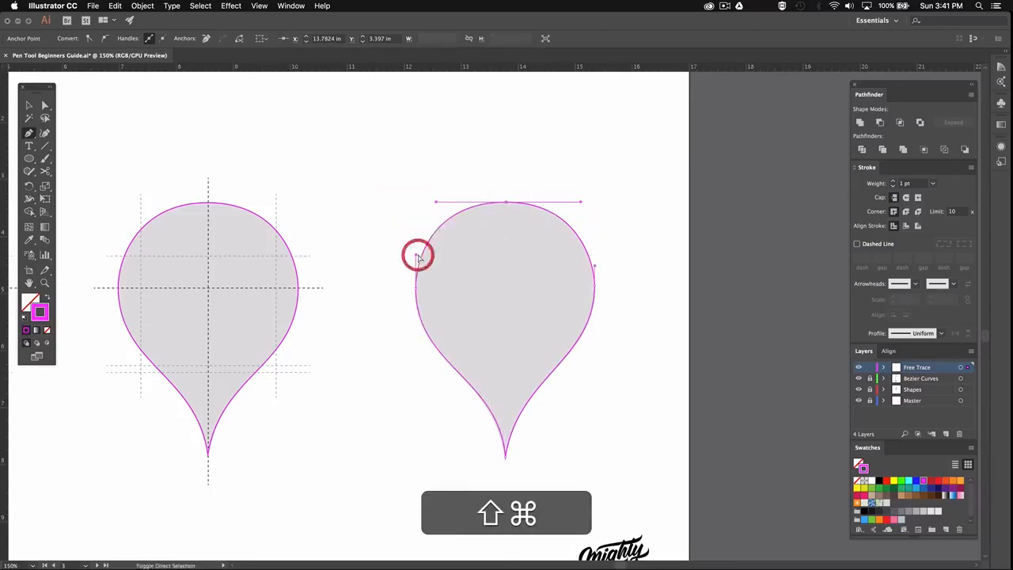
super+click(506, 457)
super+click(565, 448)
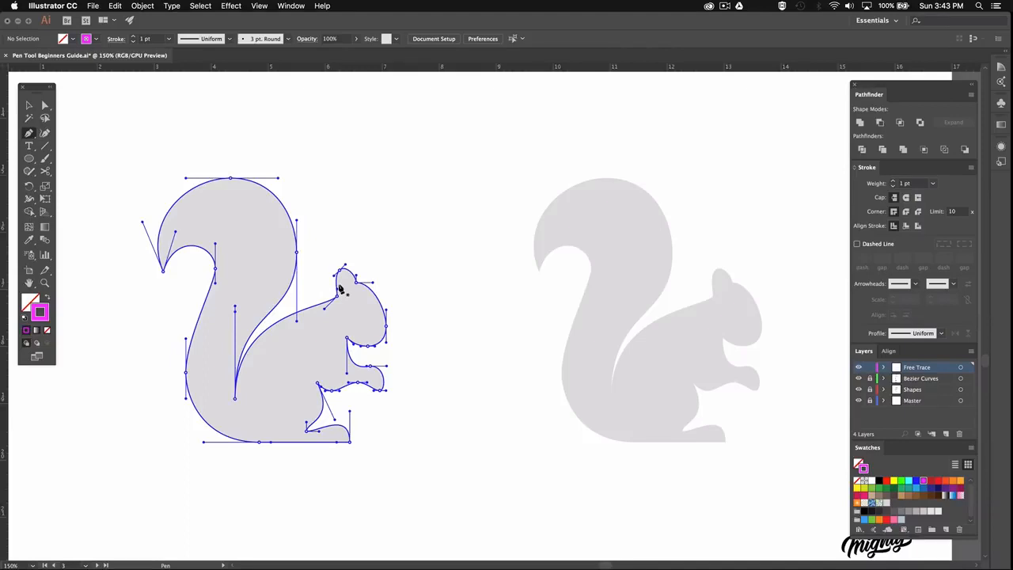
Start tracing the unguided squirrel's tail with smooth anchors at its crown and right side, then shorten the crown's right handle to fit.
key(space)
drag(585, 246, 475, 251)
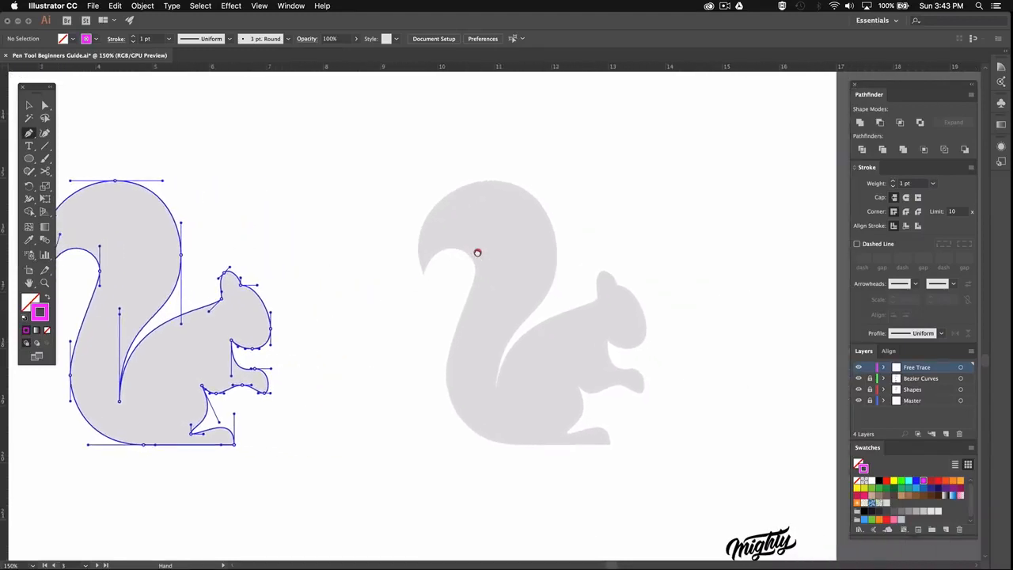
drag(494, 192, 515, 164)
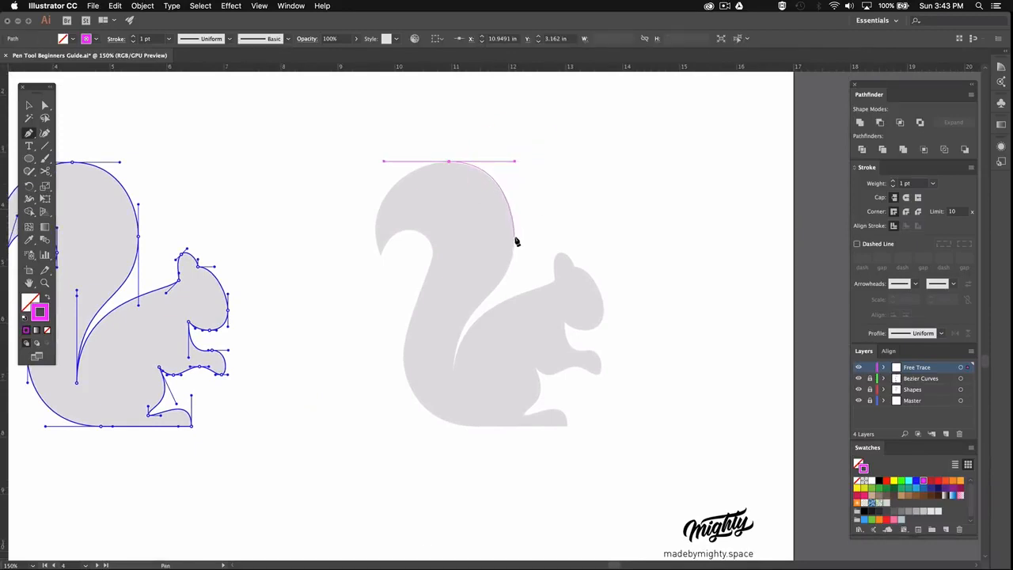
mouse_move(515, 236)
mouse_down()
mouse_move(513, 271)
mouse_move(511, 250)
mouse_up()
shift+super+click(514, 162)
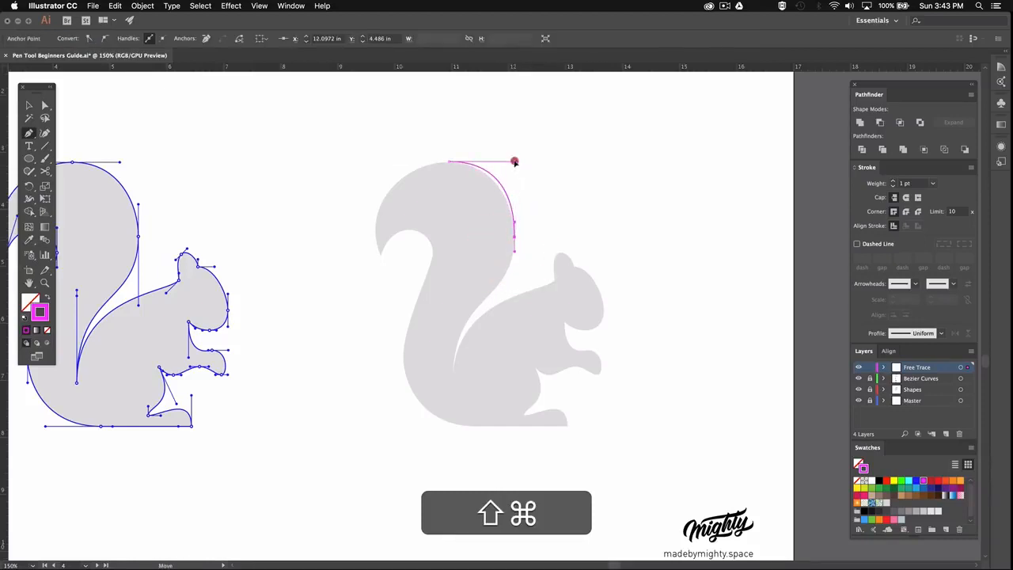
drag(515, 161, 504, 162)
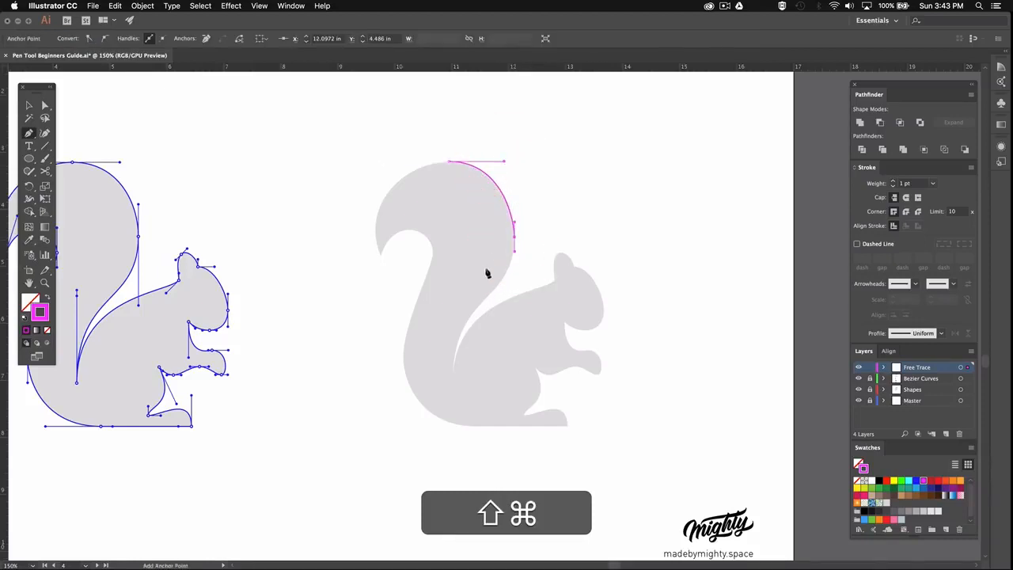
Trace down to the crevice between tail and back, fit the curve's handles, and break the crevice anchor's lower handle upward.
drag(452, 373, 443, 425)
key(super)
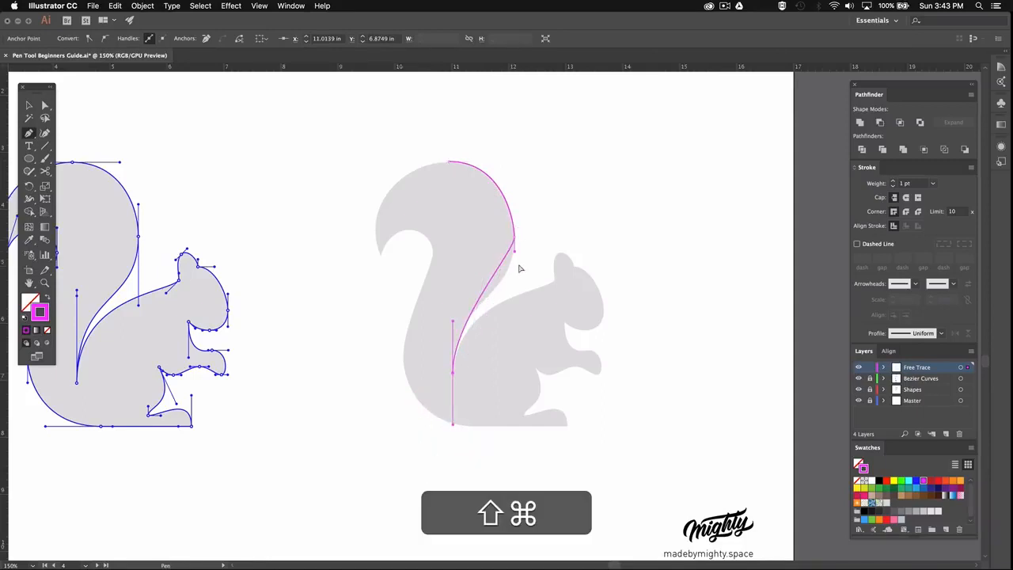
drag(514, 254, 515, 293)
drag(452, 320, 515, 298)
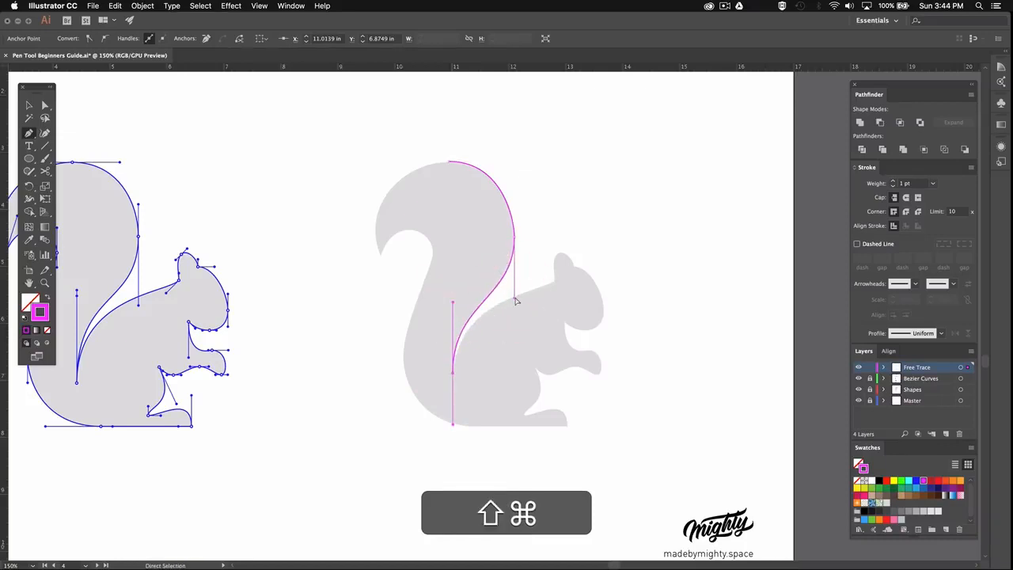
drag(454, 425, 456, 315)
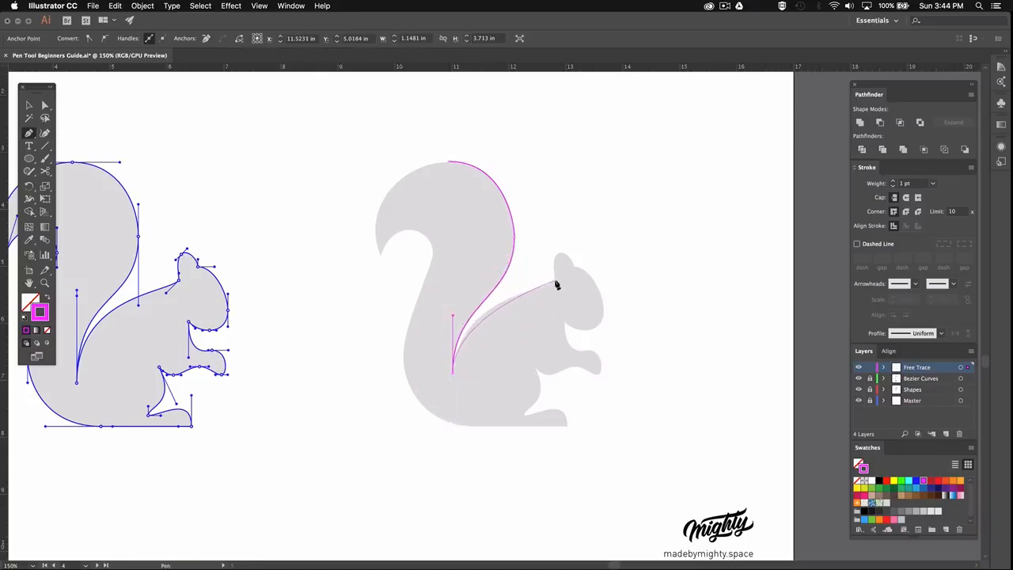
Trace the squirrel's back and ear up to the start of the forehead, adjusting the handles to fit the silhouette.
drag(554, 281, 531, 293)
drag(452, 316, 453, 306)
mouse_move(576, 270)
mouse_down()
mouse_move(547, 269)
mouse_move(567, 253)
mouse_move(593, 268)
mouse_up()
mouse_move(555, 267)
mouse_down()
mouse_move(575, 258)
mouse_move(552, 257)
mouse_up()
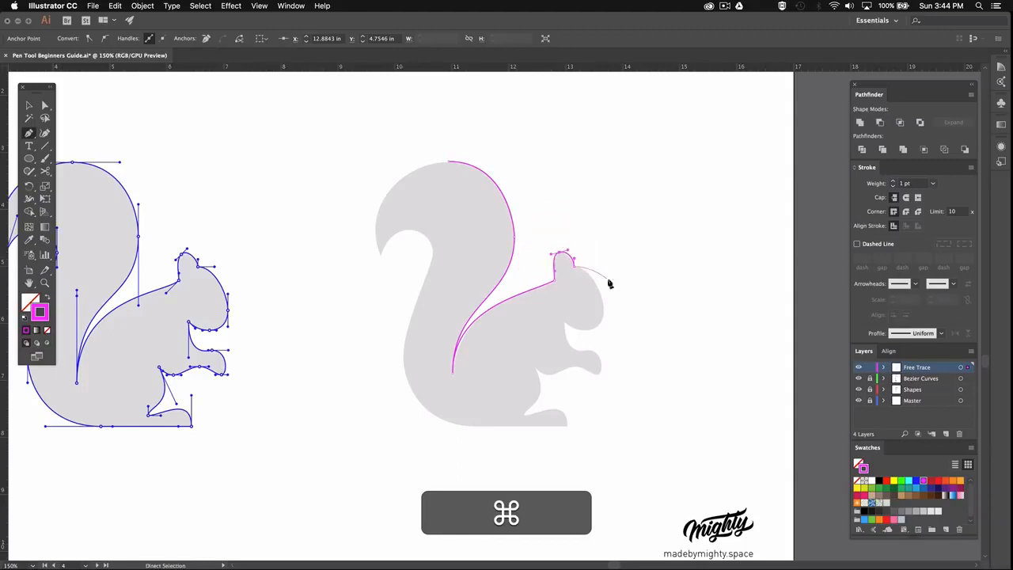
Trace the squirrel's head, chin, paw, belly and foot with anchors at each turn of the silhouette.
drag(604, 312, 576, 330)
drag(603, 329, 543, 428)
shift+click(523, 417)
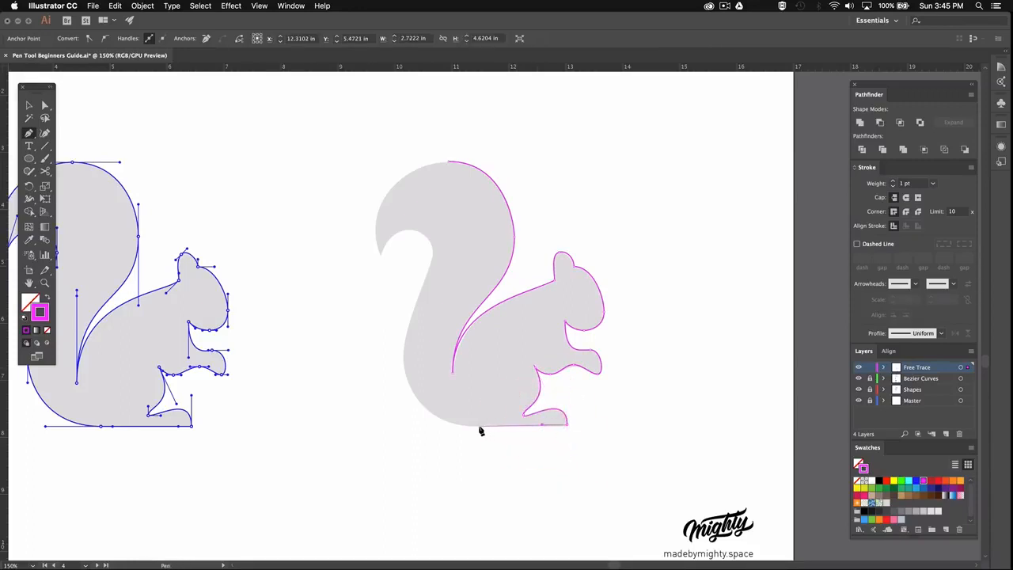
Trace the squirrel's base, rear and inner tail curve, break the handle at the tail tip, and close the path at the tail's crown.
drag(478, 426, 438, 425)
drag(405, 353, 405, 306)
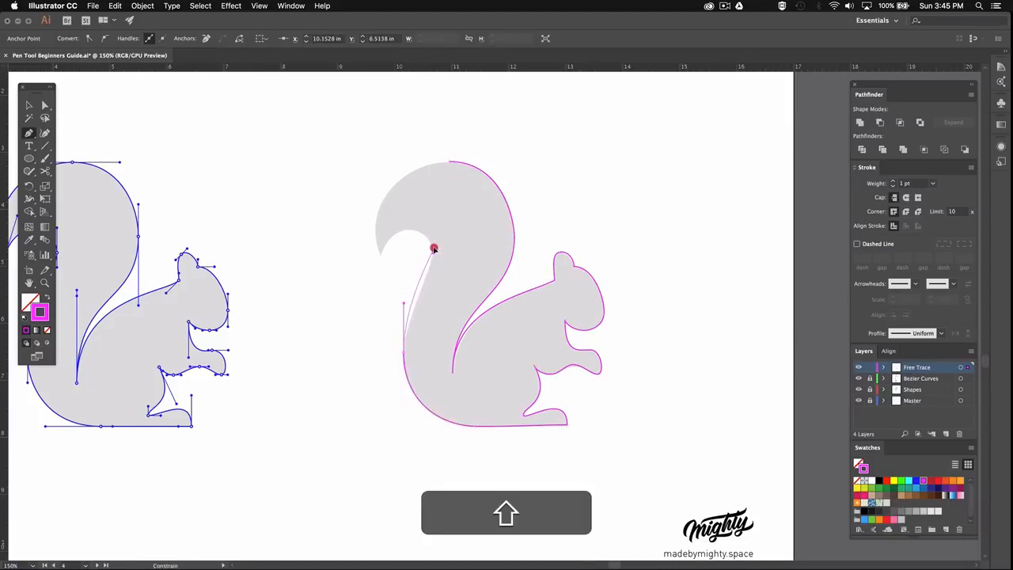
drag(434, 251, 380, 277)
drag(379, 233, 433, 224)
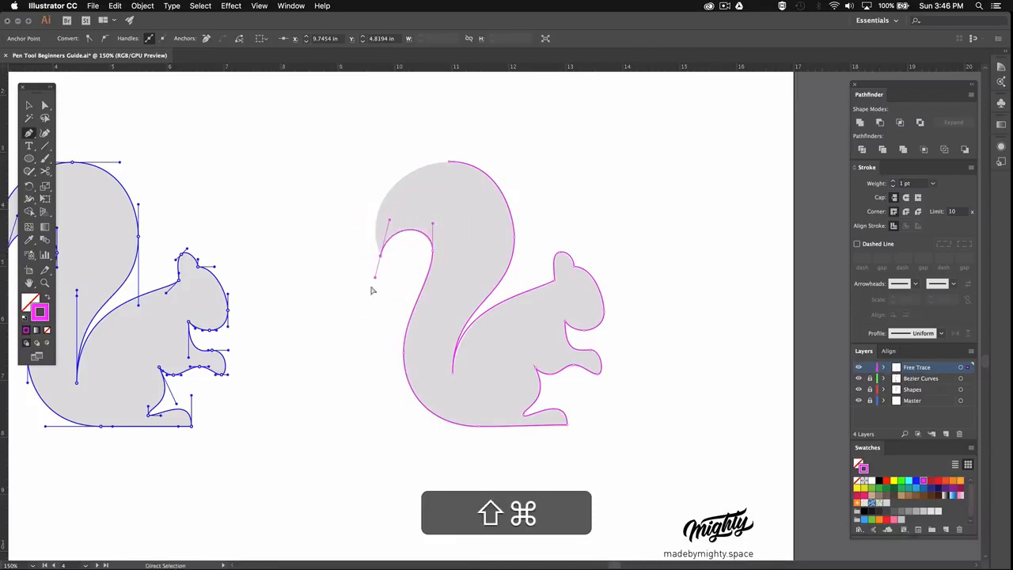
drag(375, 277, 372, 232)
drag(448, 162, 510, 163)
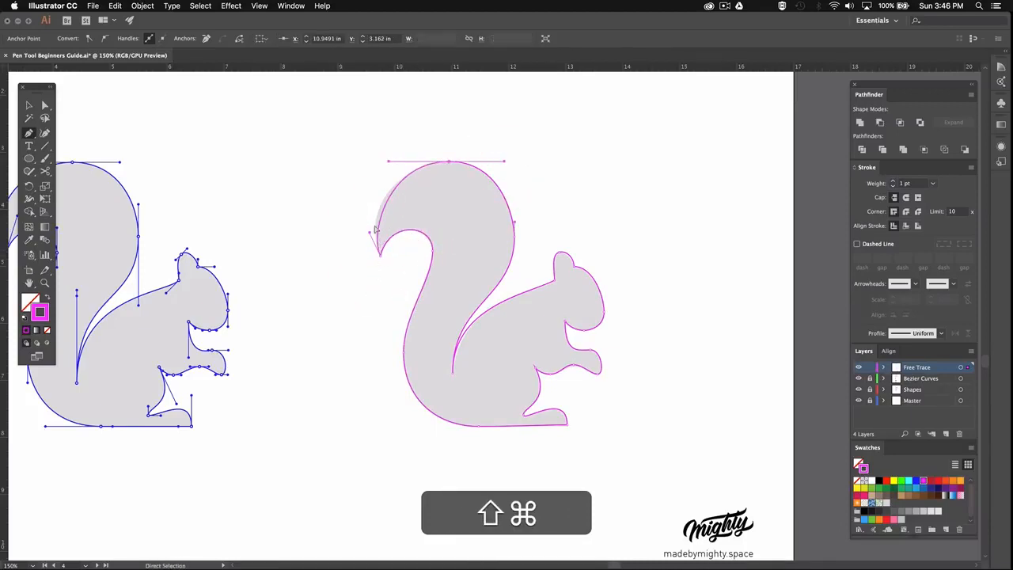
drag(371, 233, 364, 223)
Refine the handles on the squirrel's head and back so the path follows the silhouette.
super+click(579, 330)
drag(604, 314, 615, 314)
drag(453, 370, 454, 323)
drag(531, 294, 523, 294)
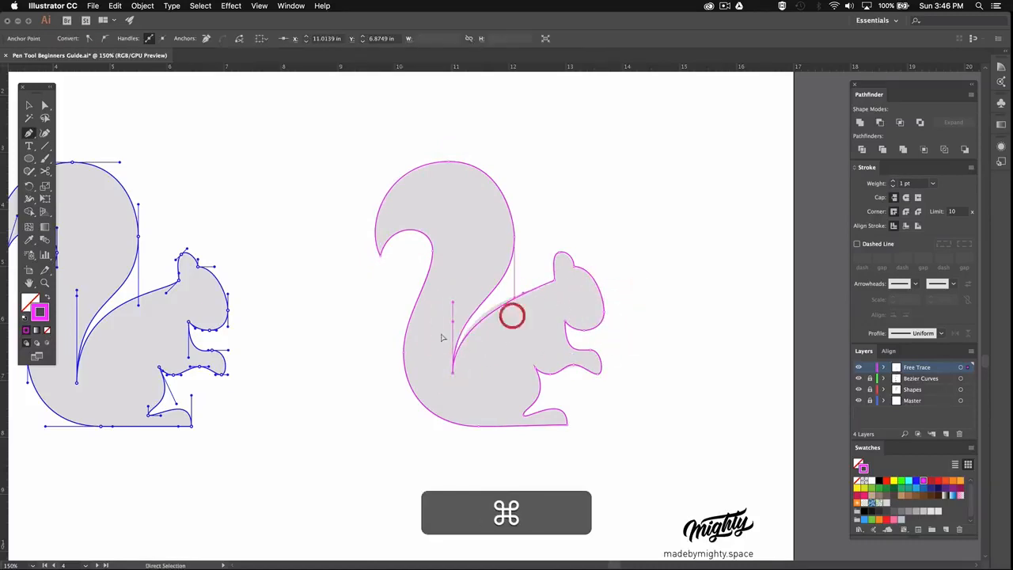
drag(453, 322, 452, 312)
drag(523, 293, 532, 289)
shift+super+click(453, 310)
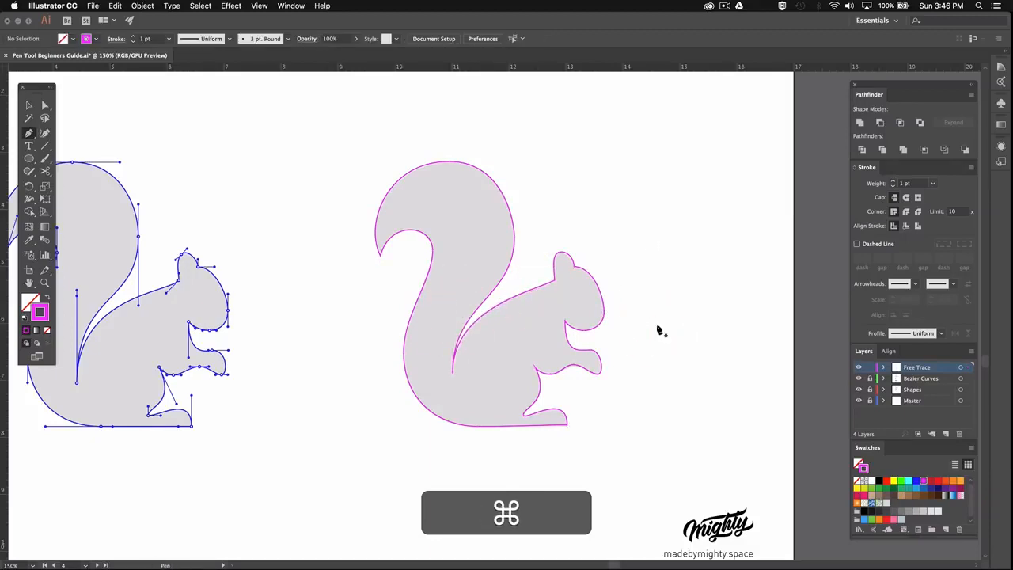
Shorten the right handle of the anchor beneath the squirrel's forearm to smooth the paw's underside.
super+click(549, 374)
drag(559, 374, 615, 409)
key(super+z)
super+click(573, 366)
super+click(572, 368)
super+click(556, 361)
super+click(556, 361)
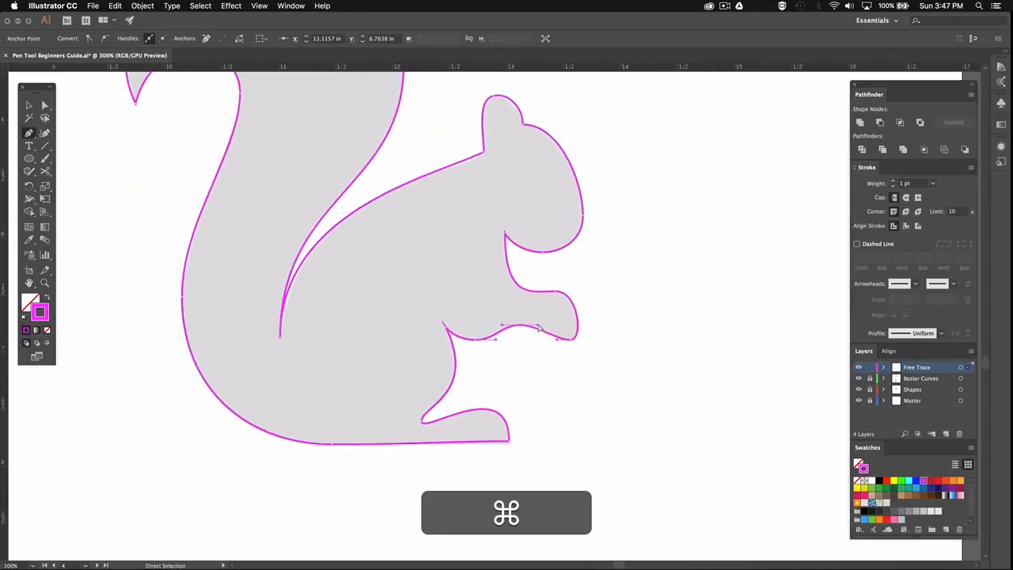
drag(539, 325, 524, 324)
Refine the squirrel's foot by moving its outer corner anchor level with the base, then deselect the path.
drag(264, 516, 414, 354)
drag(563, 338, 496, 415)
drag(592, 354, 592, 357)
key(super+shift+a)
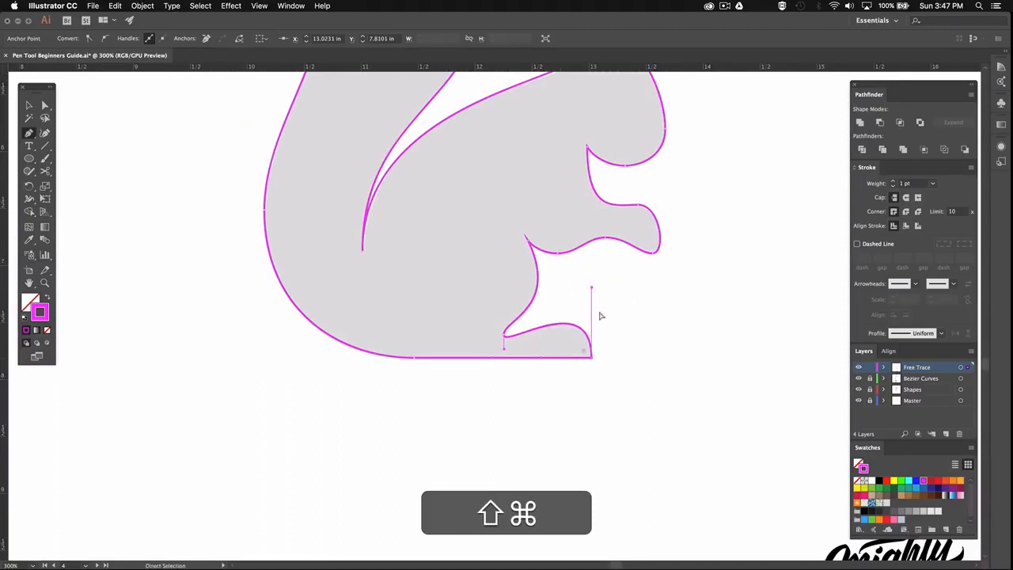
key(super+minus)
key(super+minus)
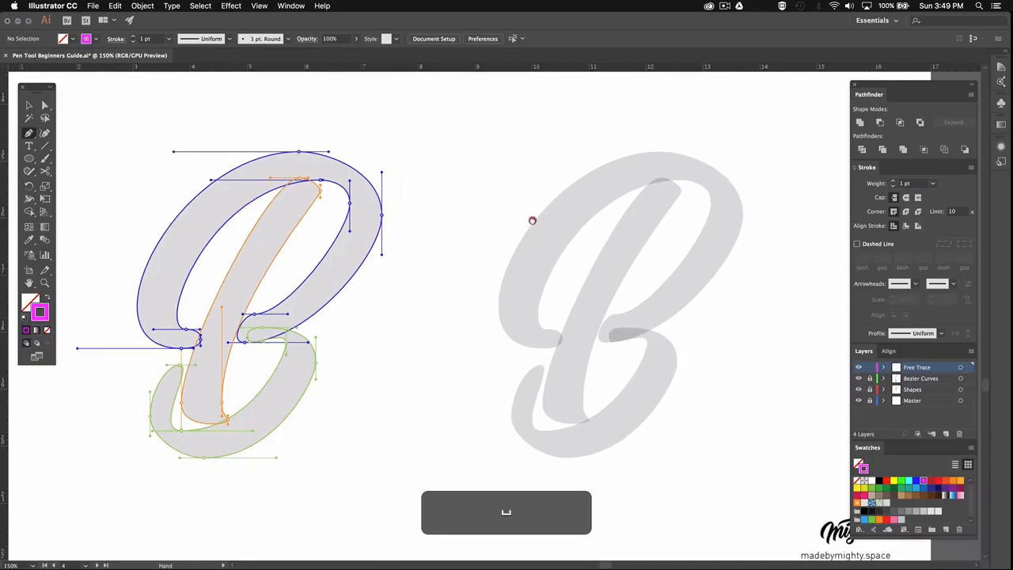
Start tracing the unguided letter B's upper bowl with smooth anchors at its top and right extremes, adjusting the right anchor's upper handle.
drag(534, 219, 474, 219)
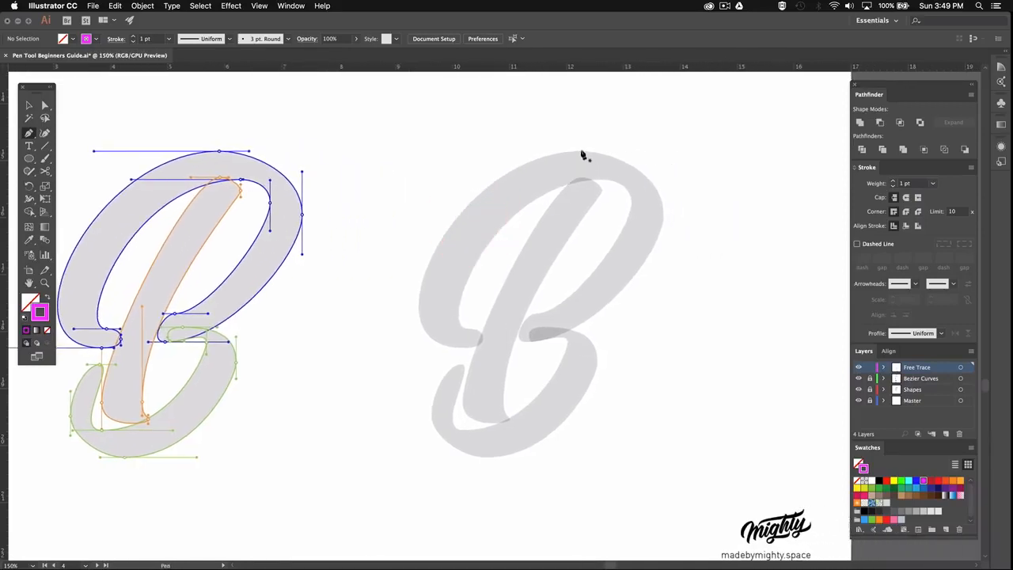
drag(580, 150, 641, 151)
drag(664, 211, 663, 230)
drag(663, 192, 663, 183)
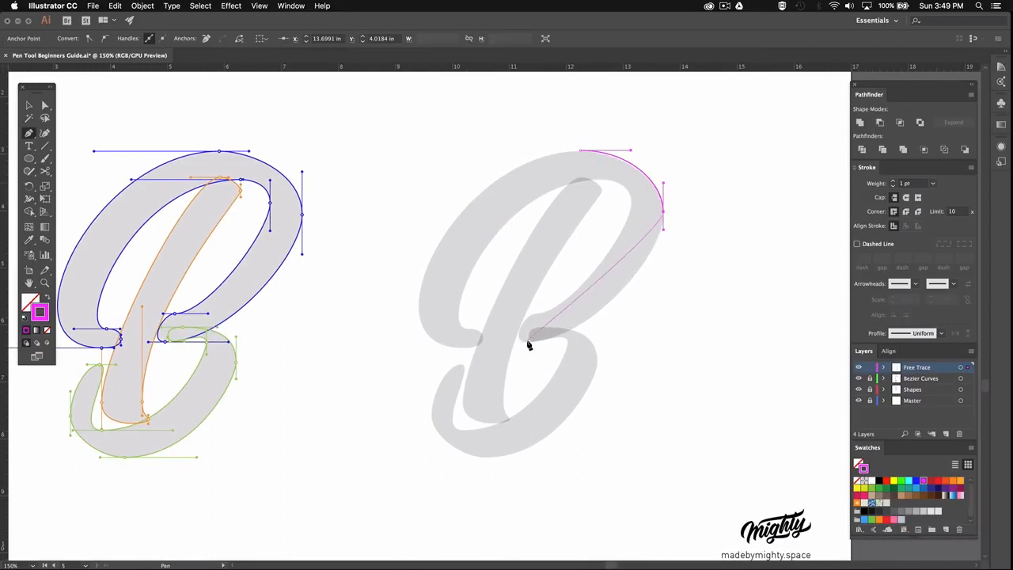
Trace the upper bowl's outer right curve around its rounded lower end, adjusting the handles to fit the letter.
drag(526, 341, 489, 342)
drag(663, 230, 664, 275)
drag(564, 341, 577, 345)
drag(663, 275, 663, 269)
drag(537, 313, 548, 314)
drag(489, 341, 509, 342)
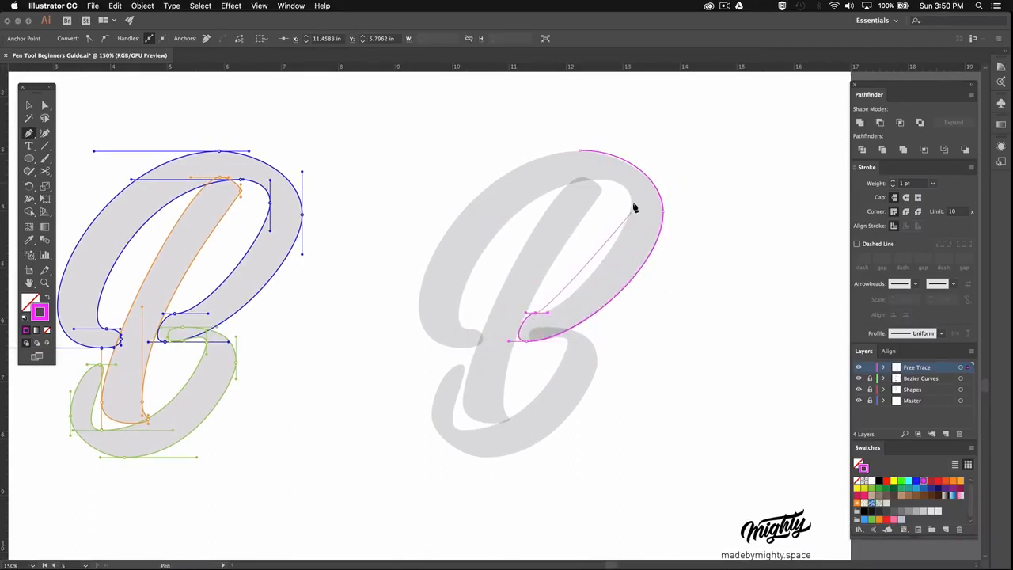
Trace the upper bowl's inner right curve up to the inside top with smooth anchors, adjusting the handles to fit.
drag(632, 203, 633, 162)
drag(548, 314, 566, 318)
drag(632, 244, 631, 235)
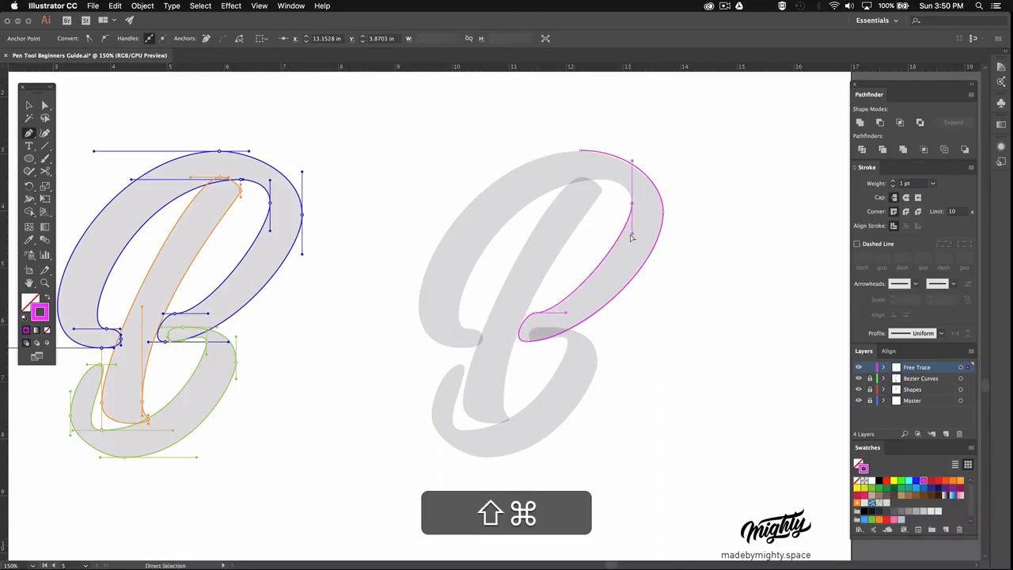
drag(603, 180, 596, 178)
drag(633, 161, 632, 183)
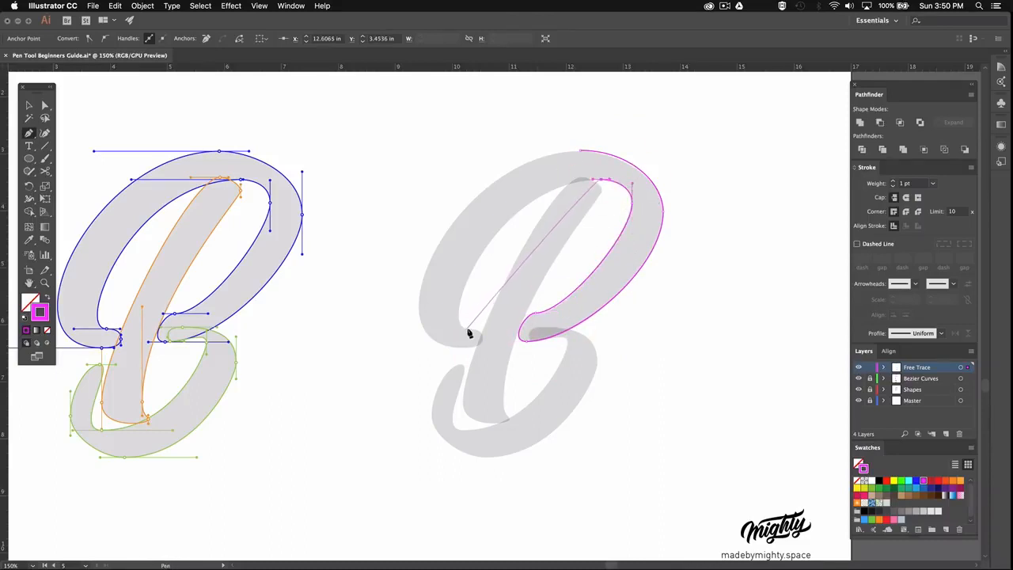
Trace the upper stroke's inner left curve and rounded left end, and close the path at the starting top anchor.
drag(467, 329, 501, 329)
drag(596, 179, 491, 194)
drag(482, 340, 482, 346)
drag(500, 329, 445, 349)
drag(580, 150, 675, 159)
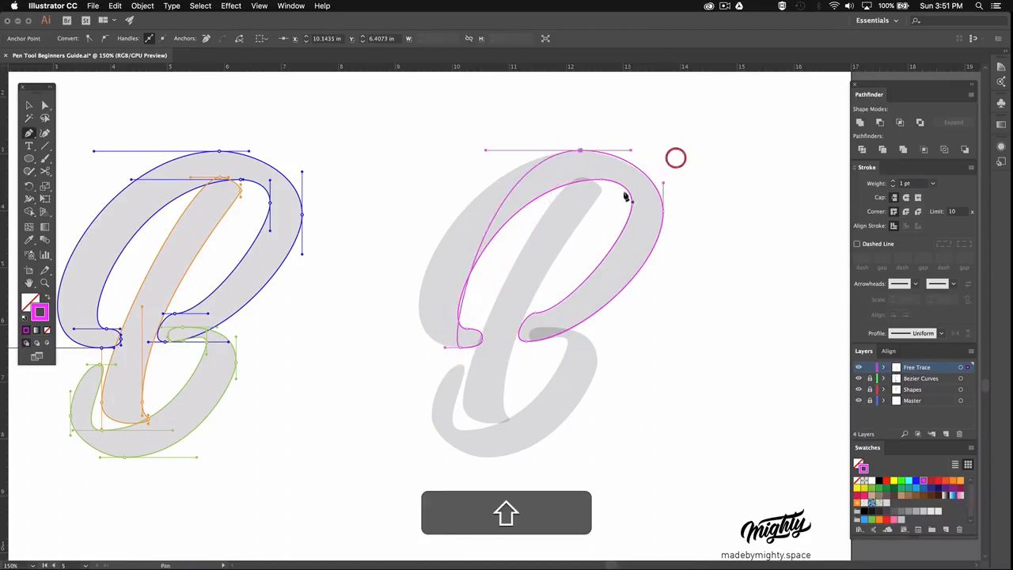
Lengthen the lower-left anchor's handle to fit the upper bowl's outer left curve, and deselect the finished path.
drag(445, 348, 361, 334)
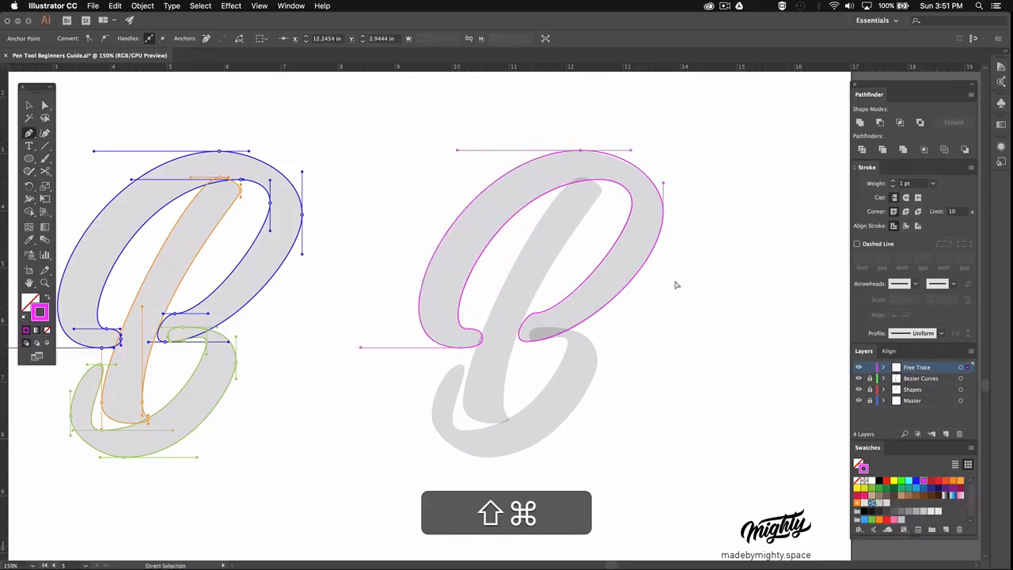
key(shift+super+a)
Trace the lower bowl's outer right curve with smooth anchors at its top, right and bottom extremes, adjusting the right anchor to fit.
drag(544, 327, 596, 368)
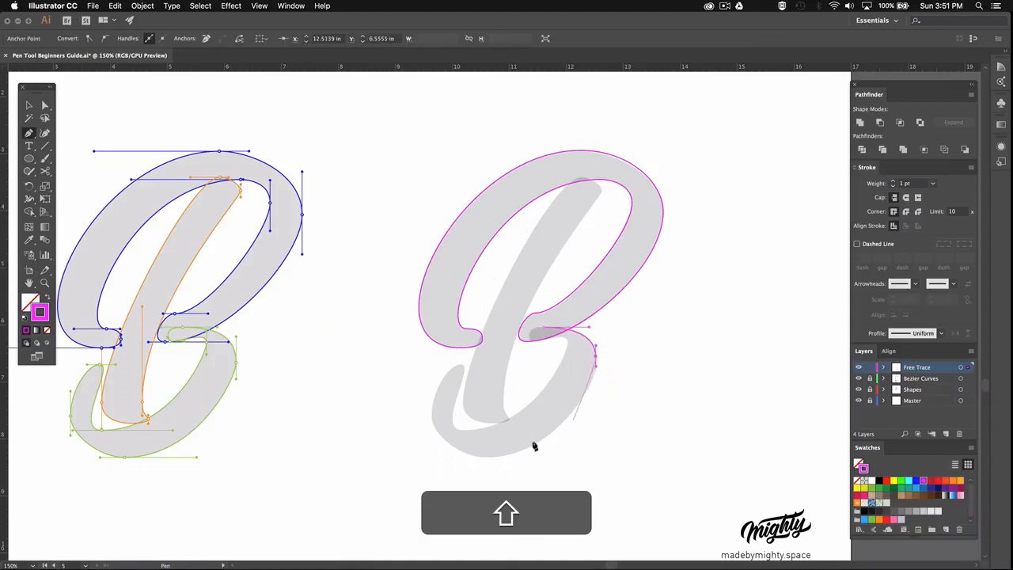
drag(489, 457, 423, 456)
drag(597, 368, 597, 378)
drag(596, 357, 599, 357)
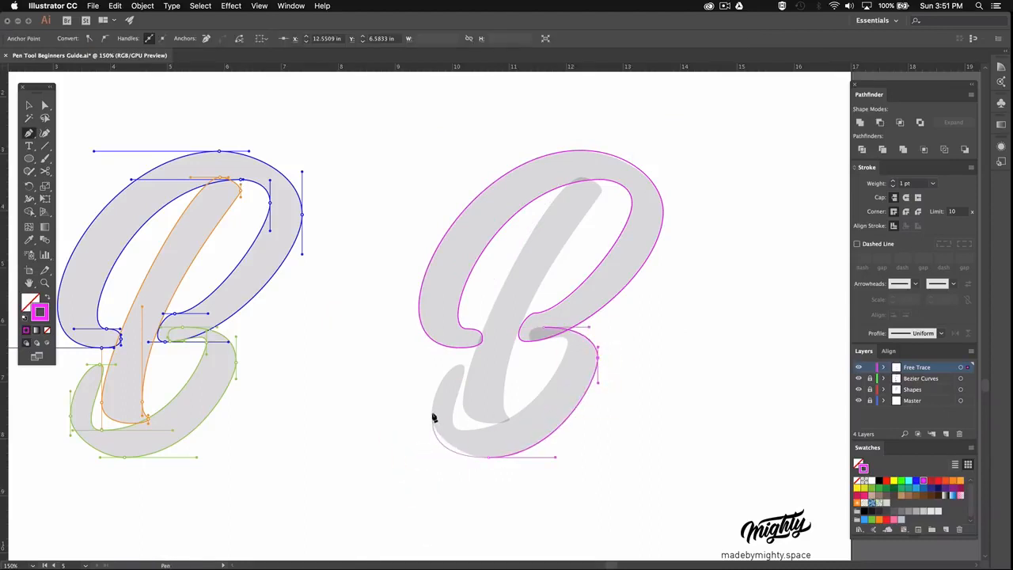
Trace the lower bowl's outer left curve up to its rounded tip with smooth anchors, shortening the bottom anchor's handle to fit.
click(432, 413)
key(super+z)
drag(432, 413, 433, 404)
drag(423, 456, 446, 456)
drag(463, 365, 479, 365)
Trace the lower bowl's inner curve and rounded upper end back to the starting anchor, adjusting the handles to fit the letter.
drag(464, 430, 499, 432)
drag(568, 342, 573, 303)
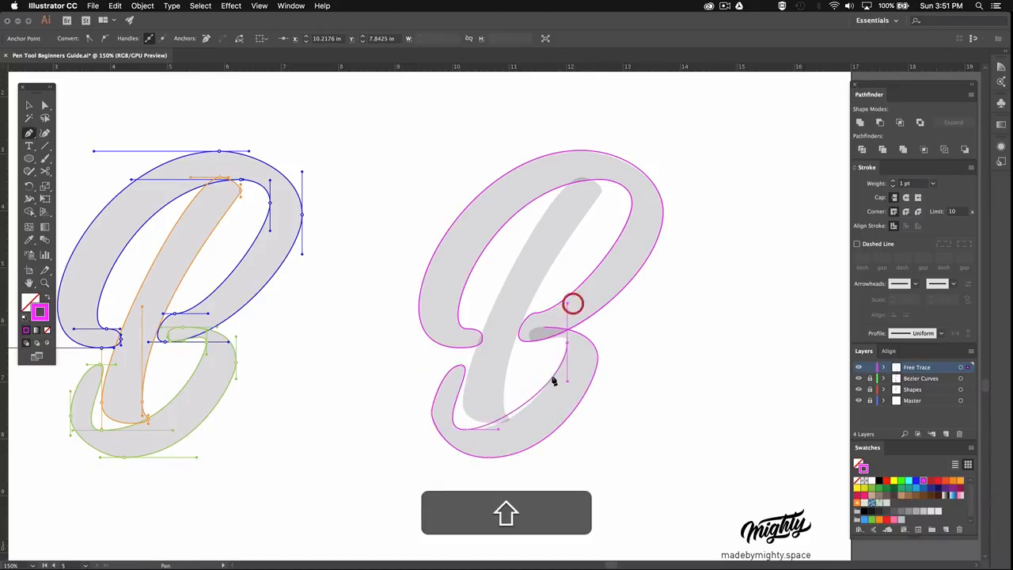
drag(500, 431, 515, 435)
drag(536, 341, 564, 330)
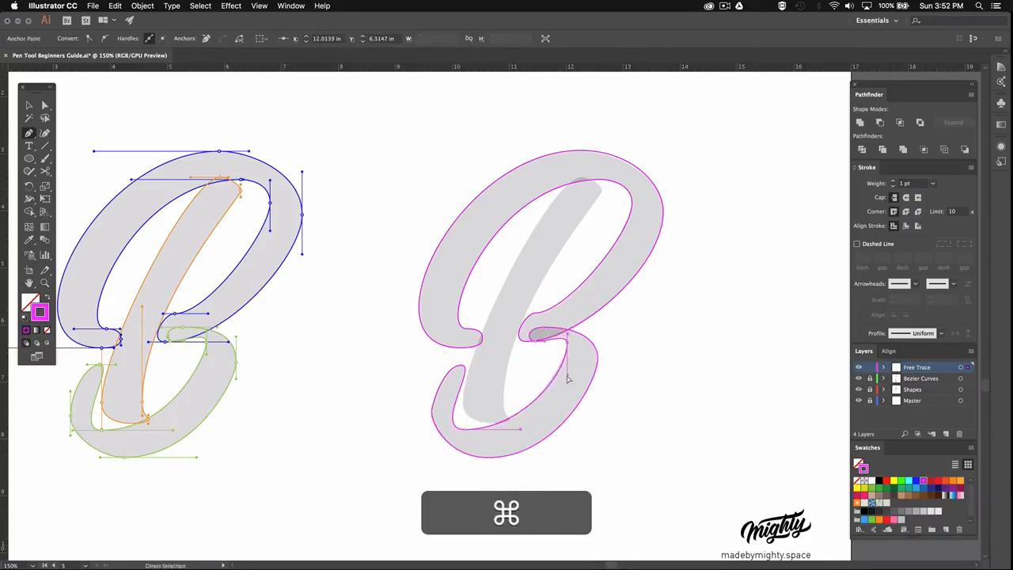
super+click(564, 376)
Start tracing the B's diagonal stem with smooth anchors at its top and right extremes, adjusting the top anchor's handle.
drag(580, 177, 600, 179)
drag(601, 191, 602, 197)
super+click(613, 213)
super+click(631, 242)
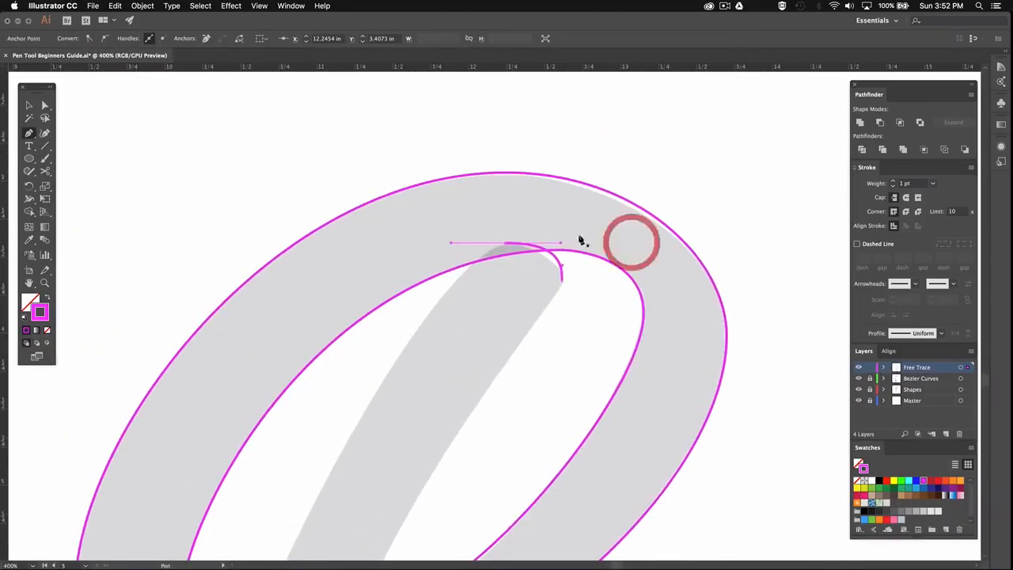
drag(555, 242, 539, 244)
Refine the curve handles around the letter's upper right so the traced outline follows the grey shape closely.
alt+super+click(587, 258)
alt+super+click(514, 323)
drag(514, 323, 591, 236)
super+click(626, 265)
drag(586, 172, 582, 173)
drag(582, 175, 684, 81)
drag(649, 130, 649, 174)
drag(571, 287, 614, 273)
alt+super+click(573, 262)
Trace the stem's right edge, rounded base and left edge, close the path at the top anchor, and deselect it.
drag(496, 407, 496, 321)
drag(594, 233, 595, 223)
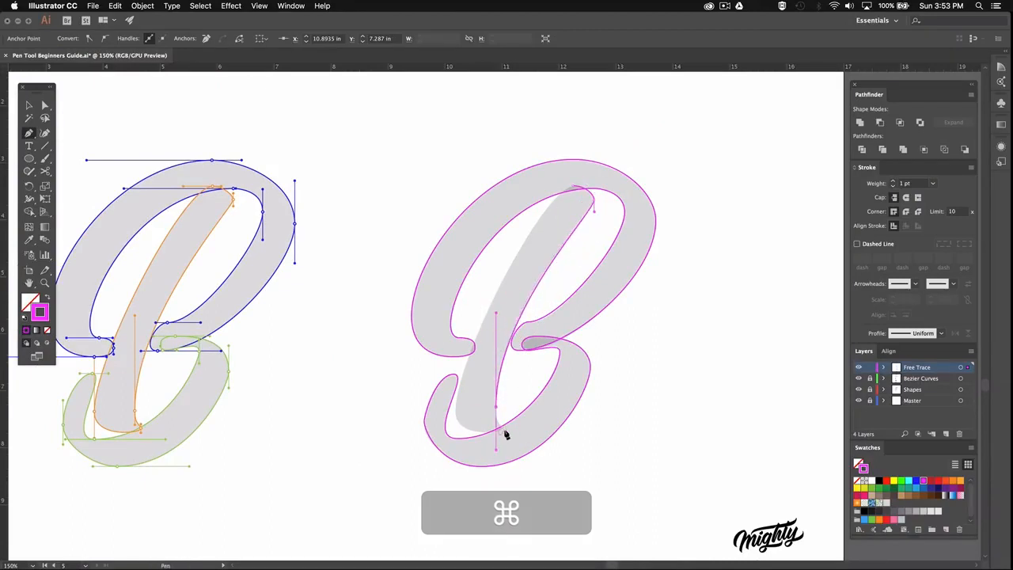
drag(501, 429, 455, 381)
drag(573, 186, 604, 186)
drag(456, 382, 455, 365)
key(shift+super+a)
key(v)
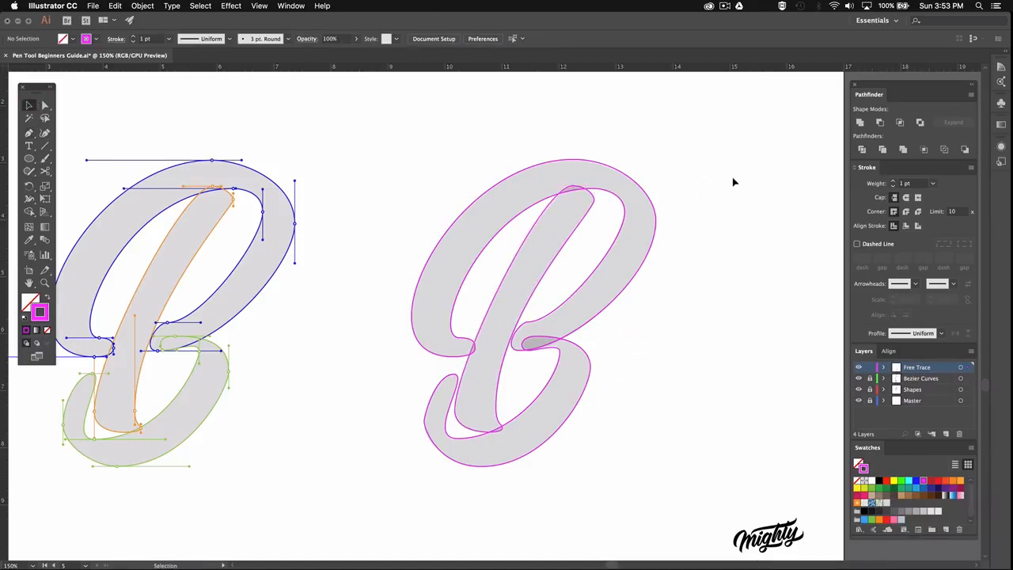